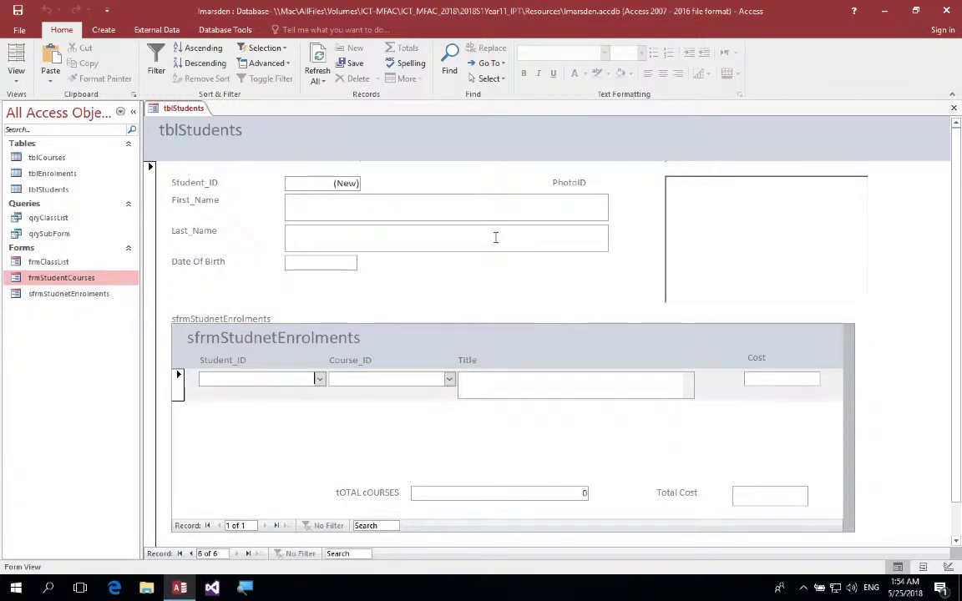
- Enter the new student's first and last name and birth date 13 May 2018
click(432, 200)
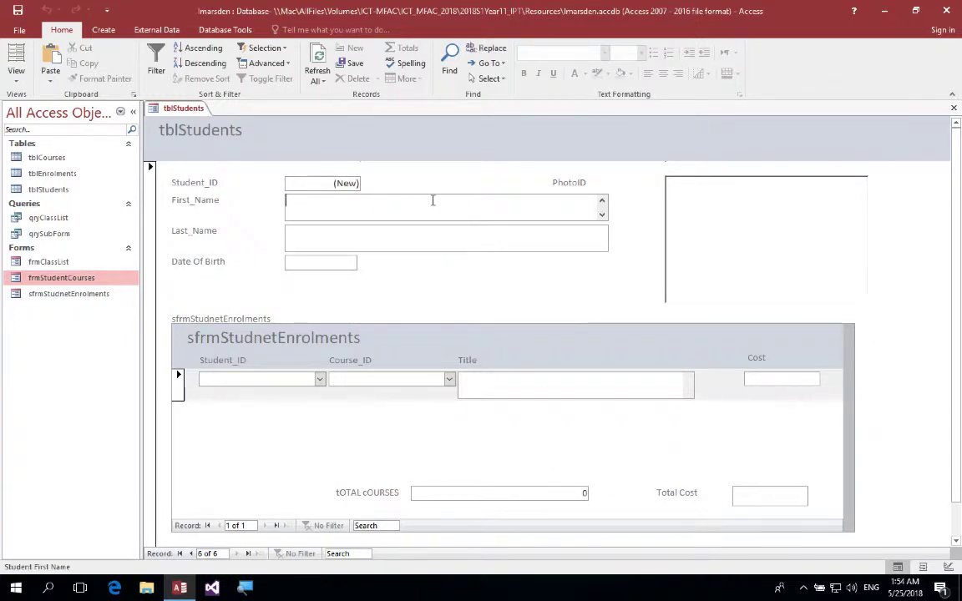
text(Morty)
key(Tab)
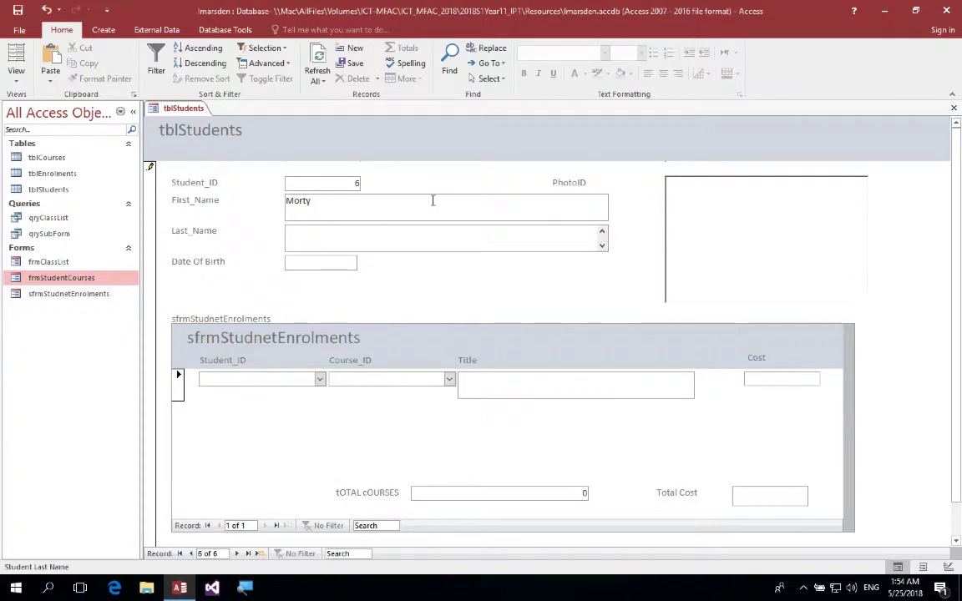
text(Smith)
key(Tab)
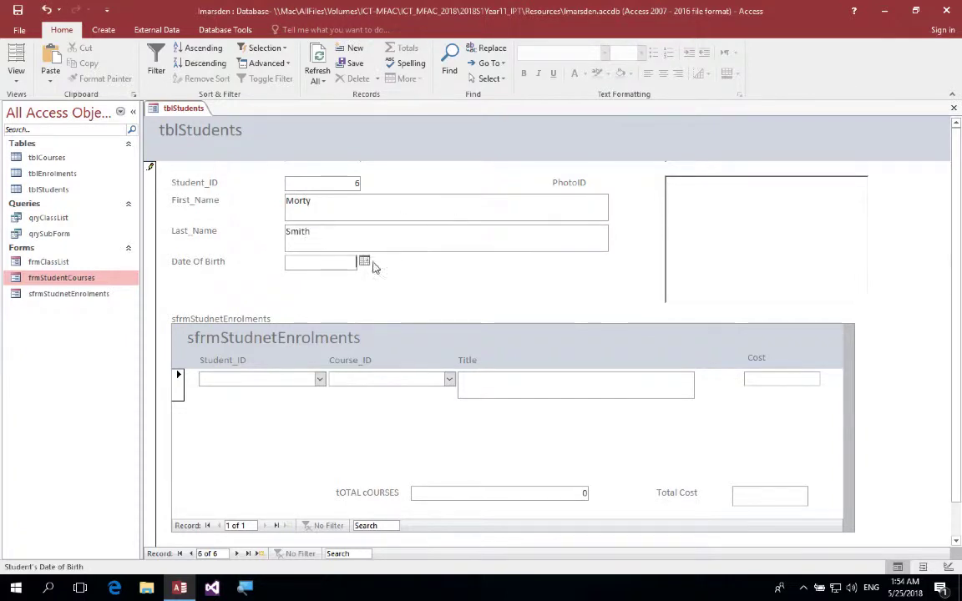
click(363, 263)
click(259, 313)
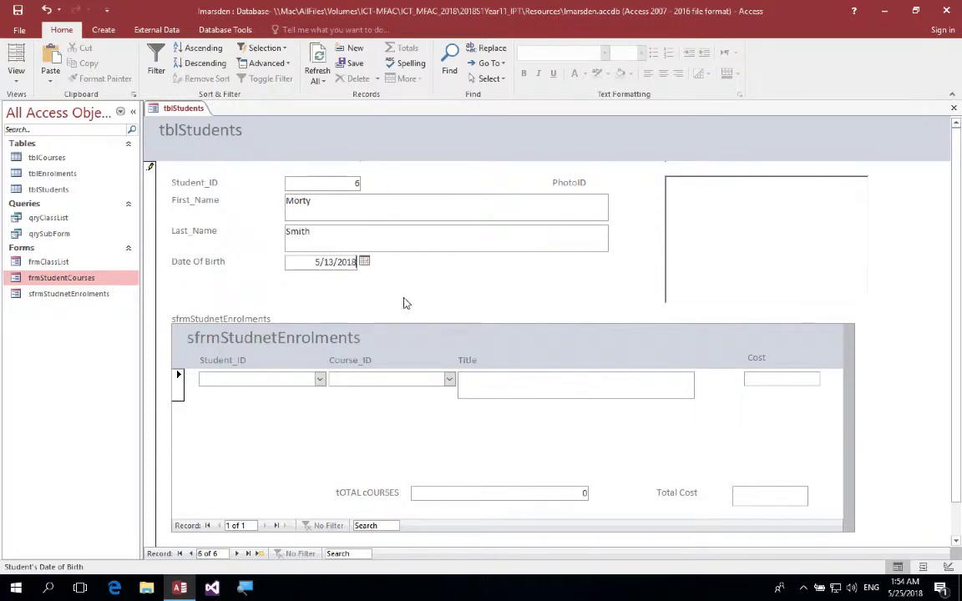
key(Tab)
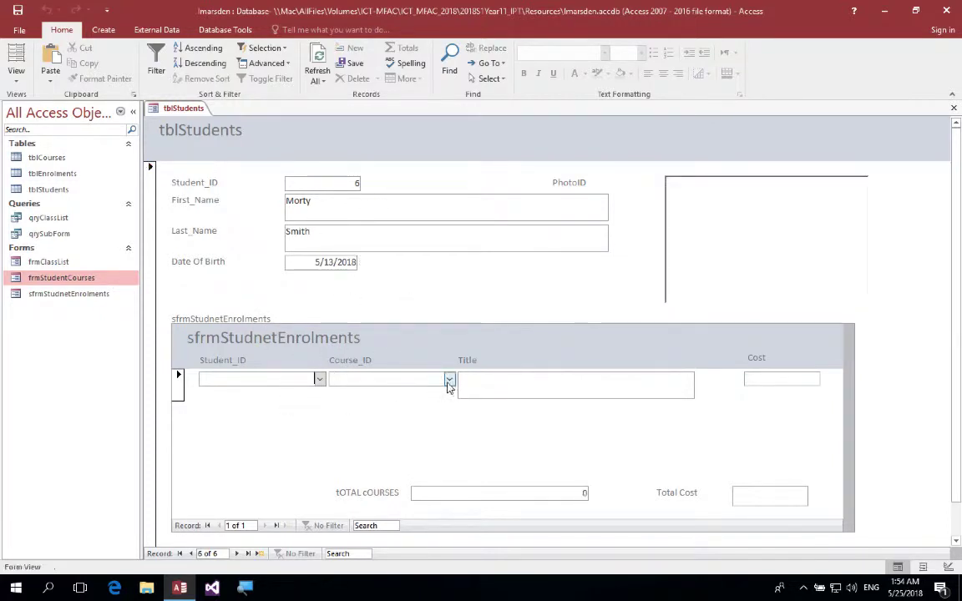
- Enrol the student in Y07ICT2019 and Y09DRA2019 Drama in the subform
click(449, 380)
click(372, 393)
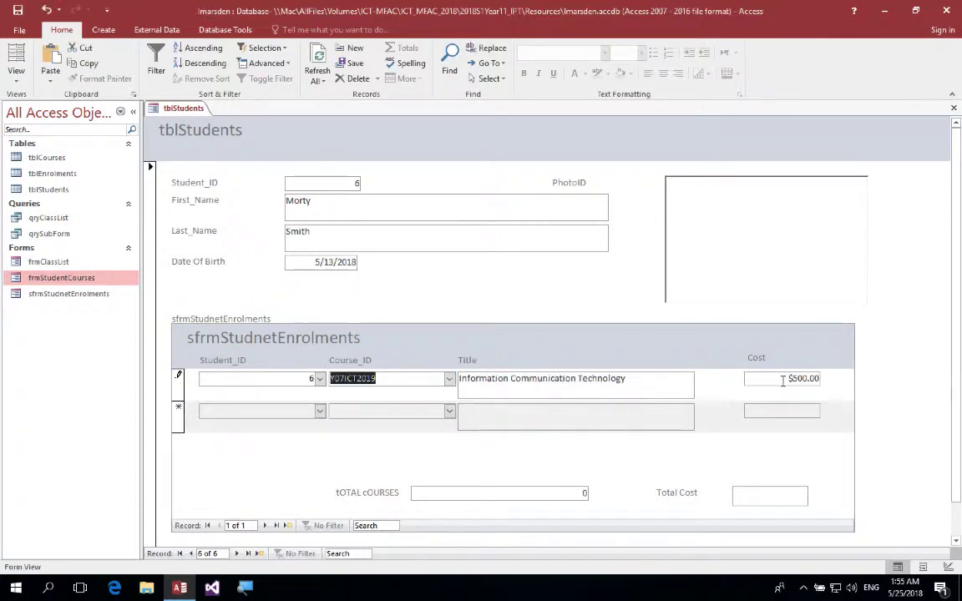
click(523, 417)
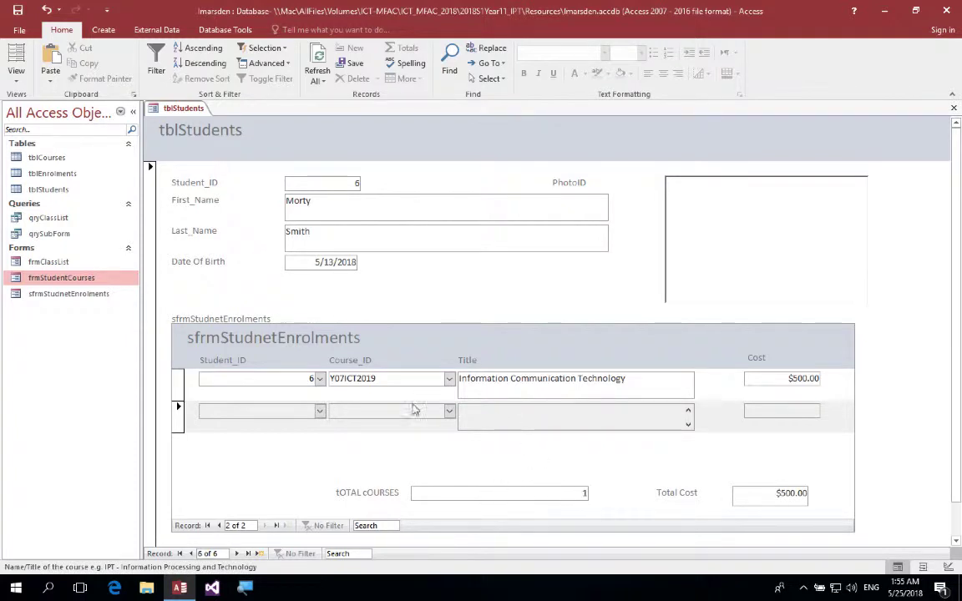
click(449, 411)
click(427, 439)
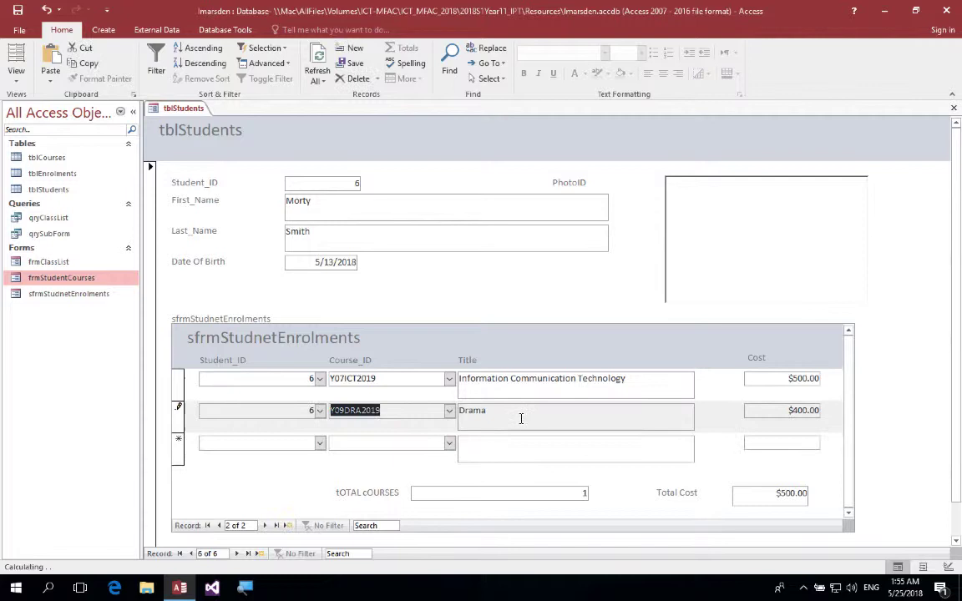
key(Tab)
key(Tab)
key(Tab)
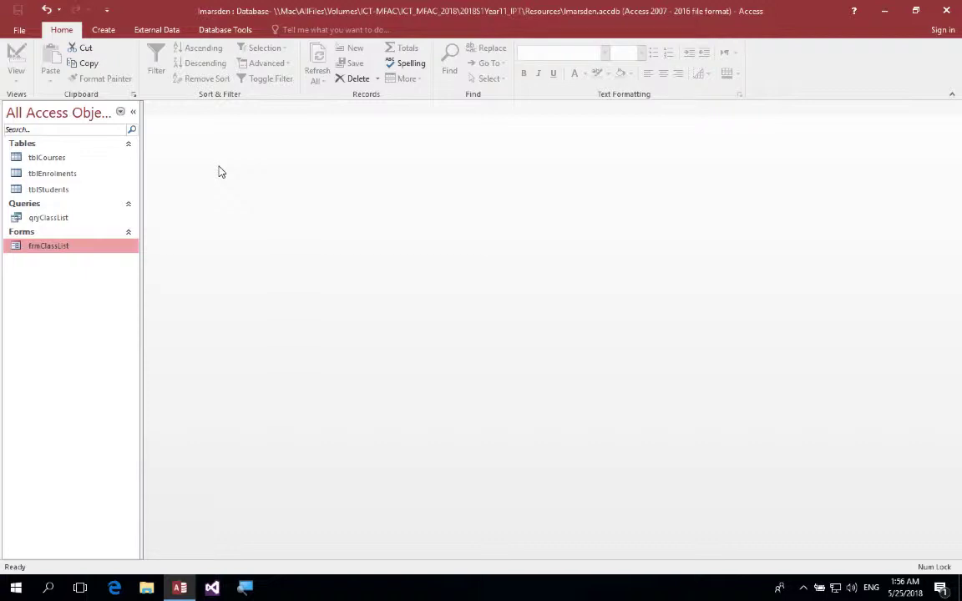
- Open the Relationships diagram to review how the three tables are linked
click(226, 29)
click(166, 73)
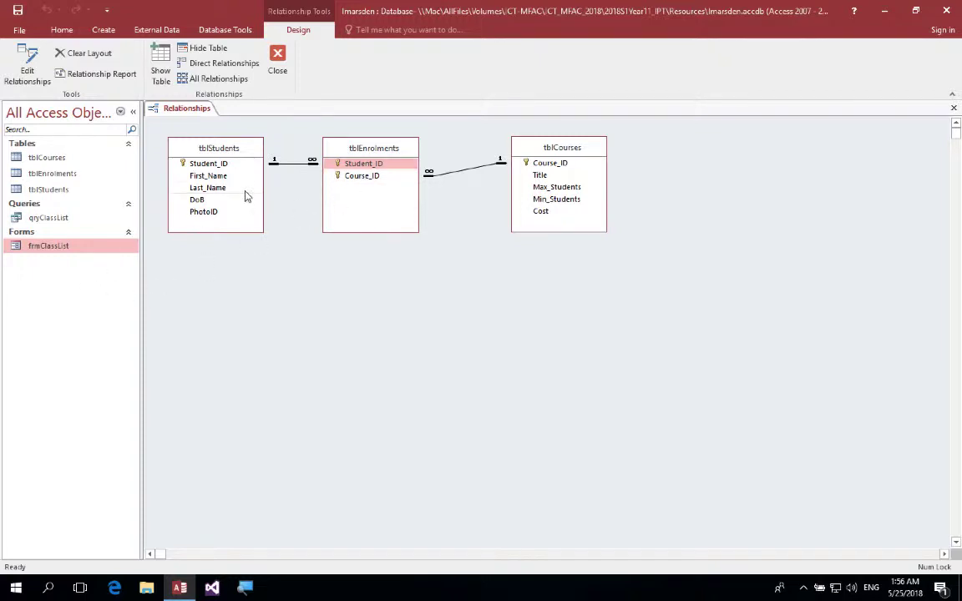
- Close the relationships diagram and start the Form Wizard for tblStudents
click(953, 108)
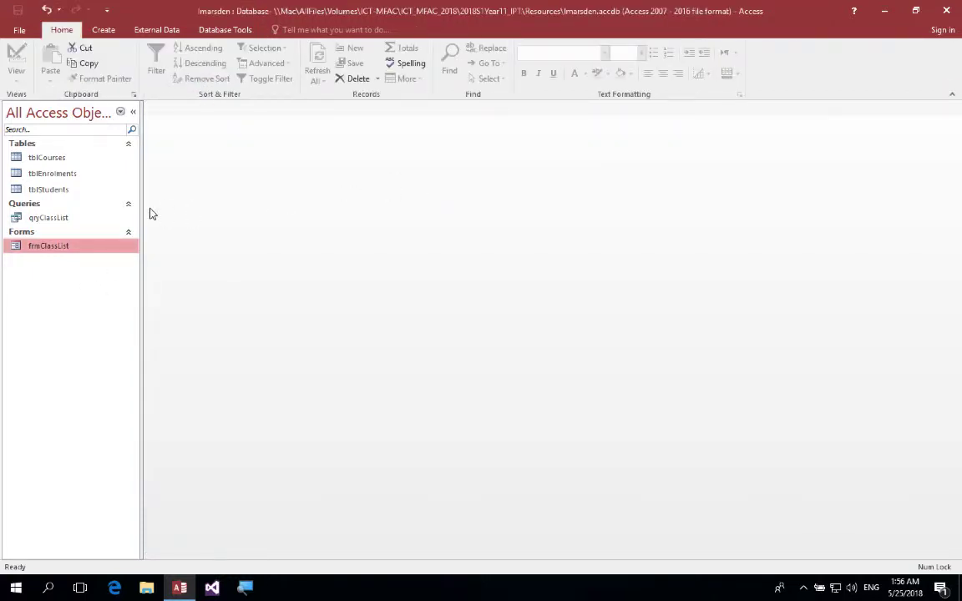
click(61, 191)
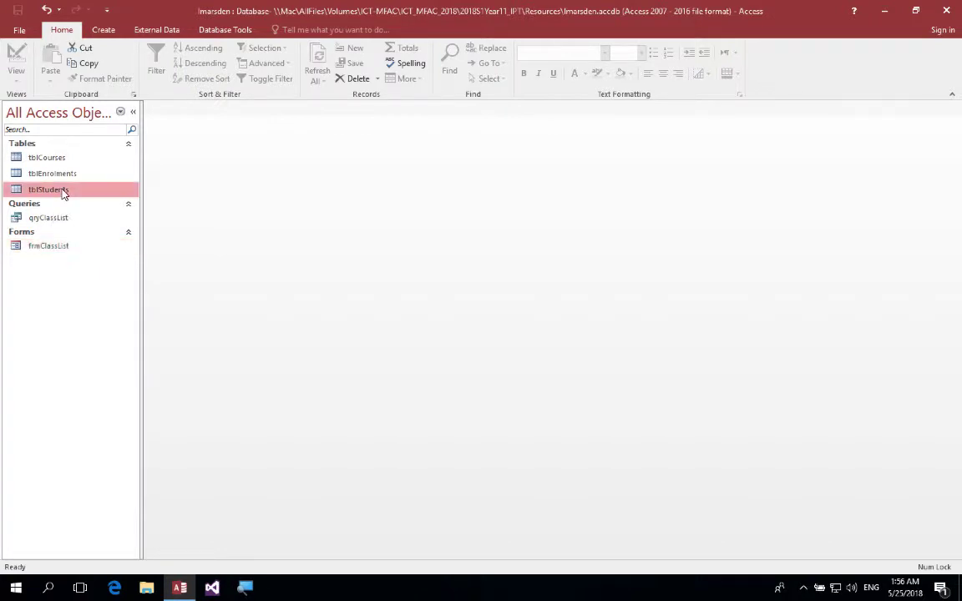
click(104, 30)
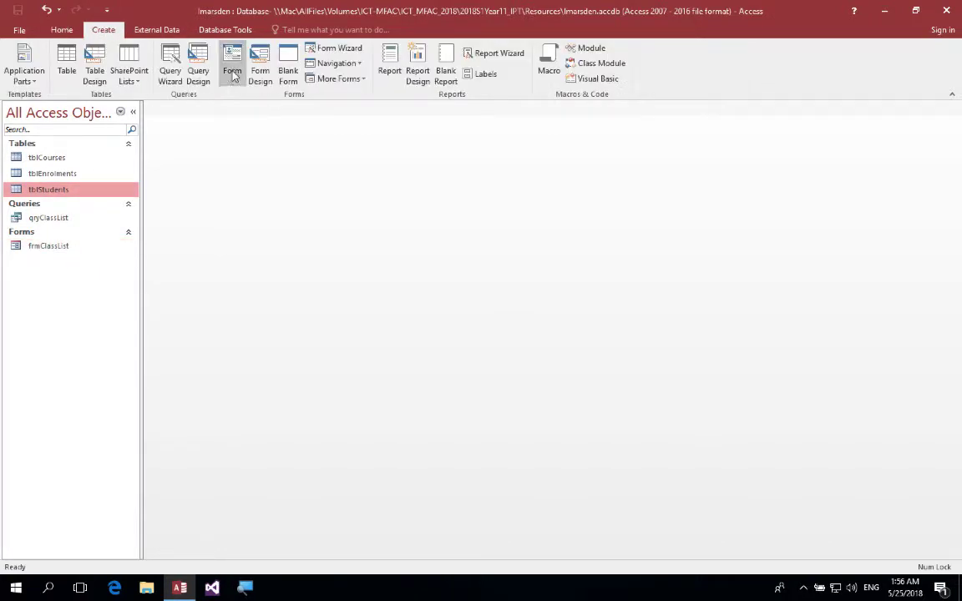
click(334, 48)
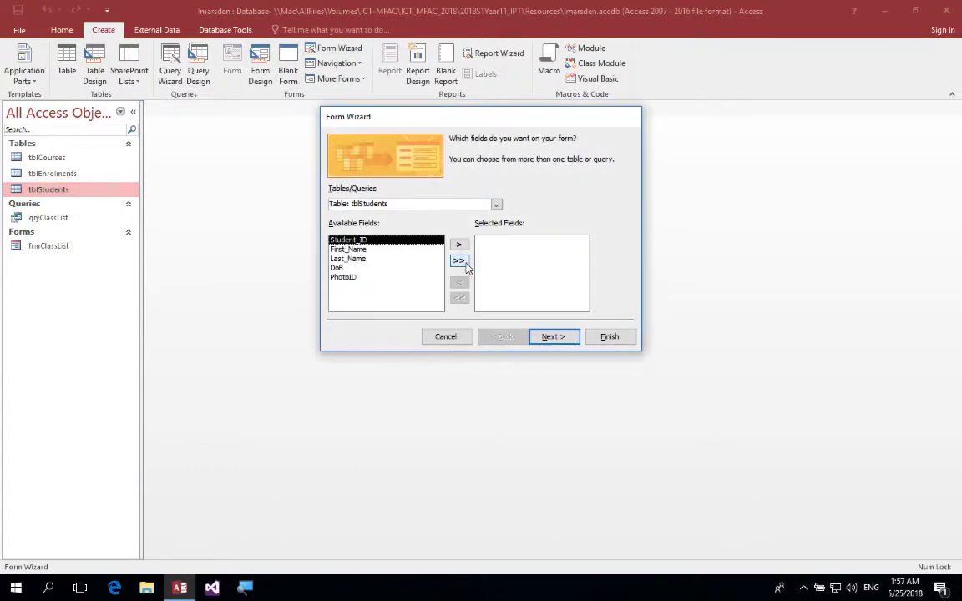
- Add all tblStudents fields in Columnar layout and title the form frmStudenEntollment
click(458, 261)
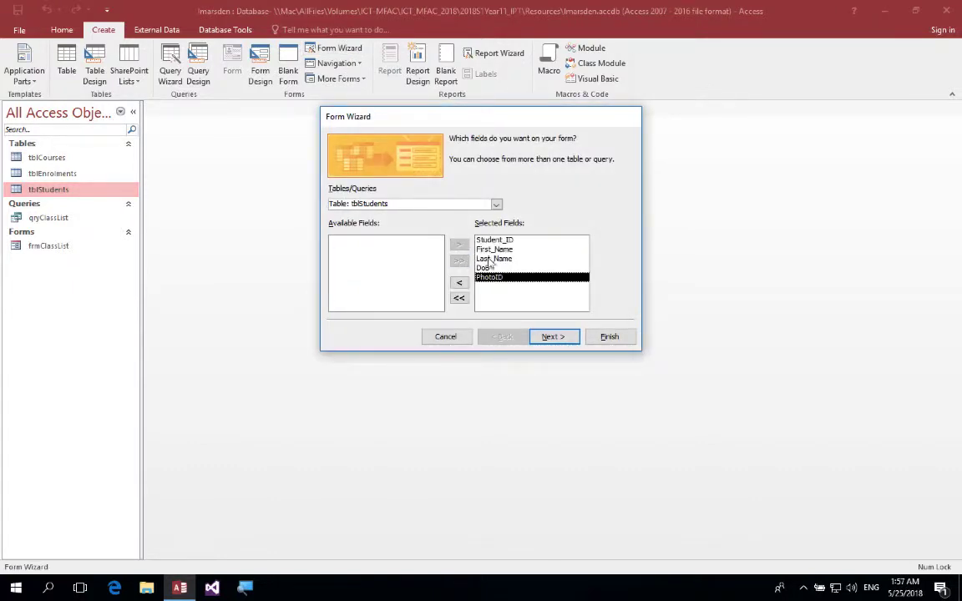
click(554, 336)
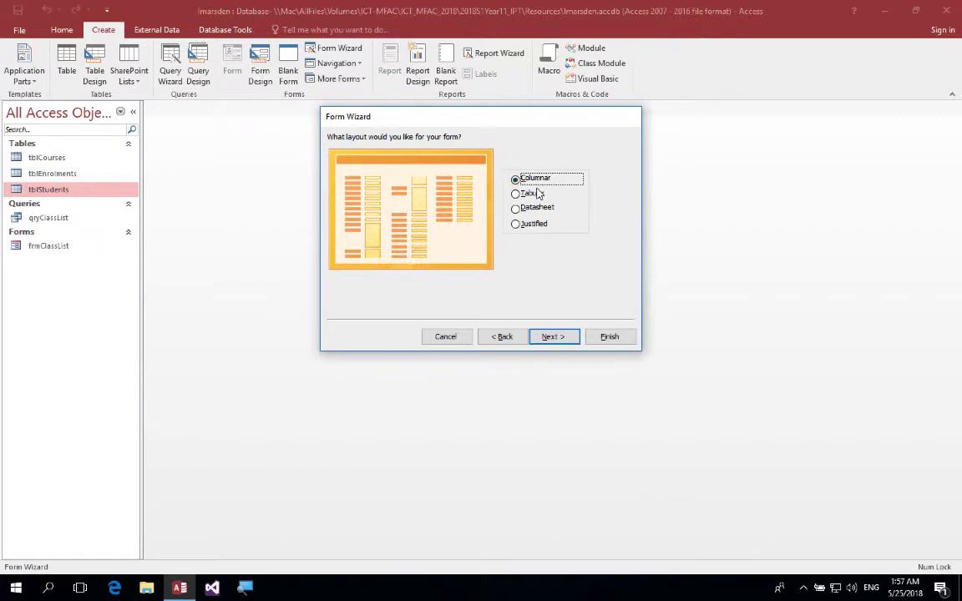
click(548, 336)
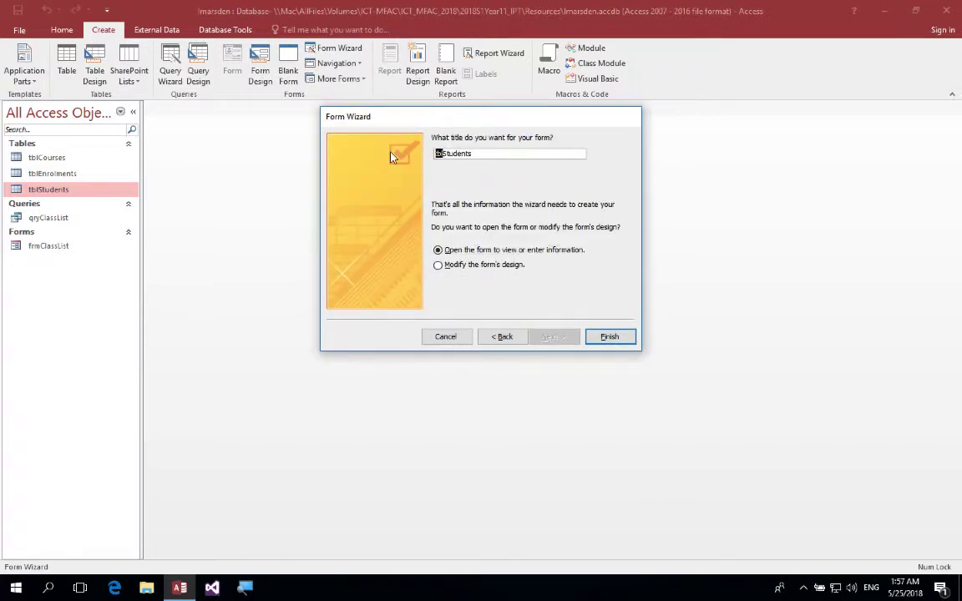
text(frm)
click(489, 152)
text(Enrolm)
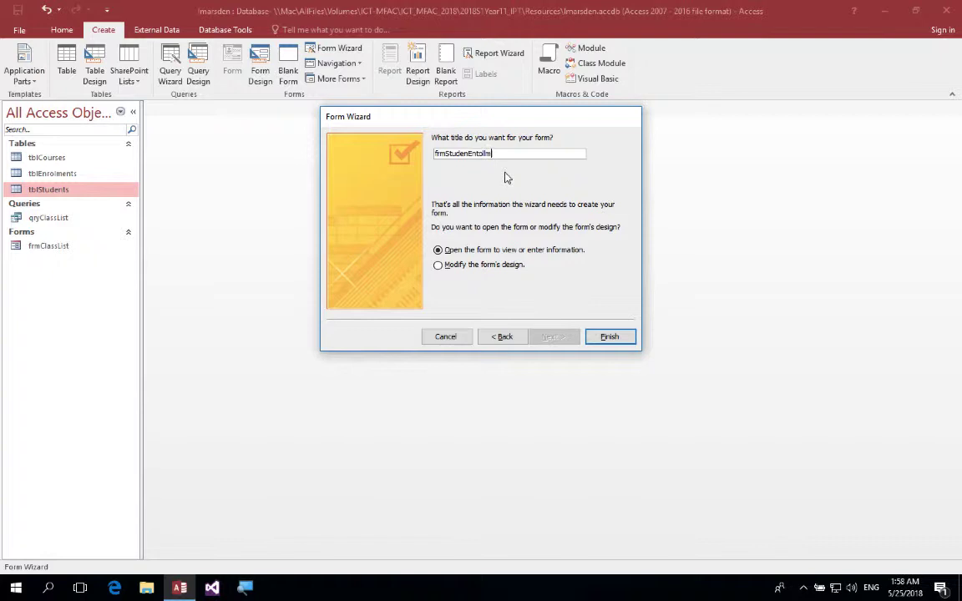
click(607, 334)
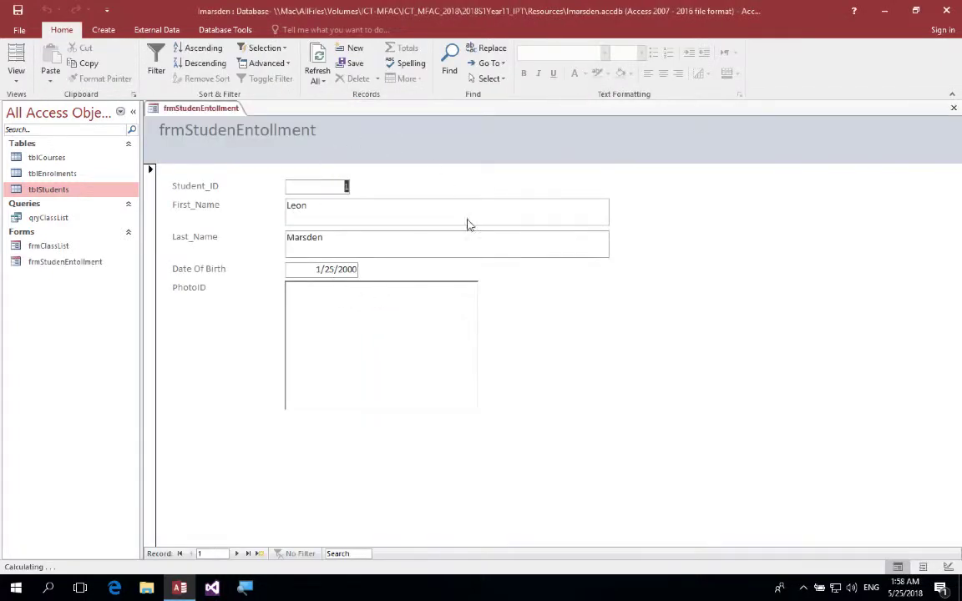
- In Design View, move the PhotoID image box right of the name fields, check it, and close
click(16, 74)
click(42, 160)
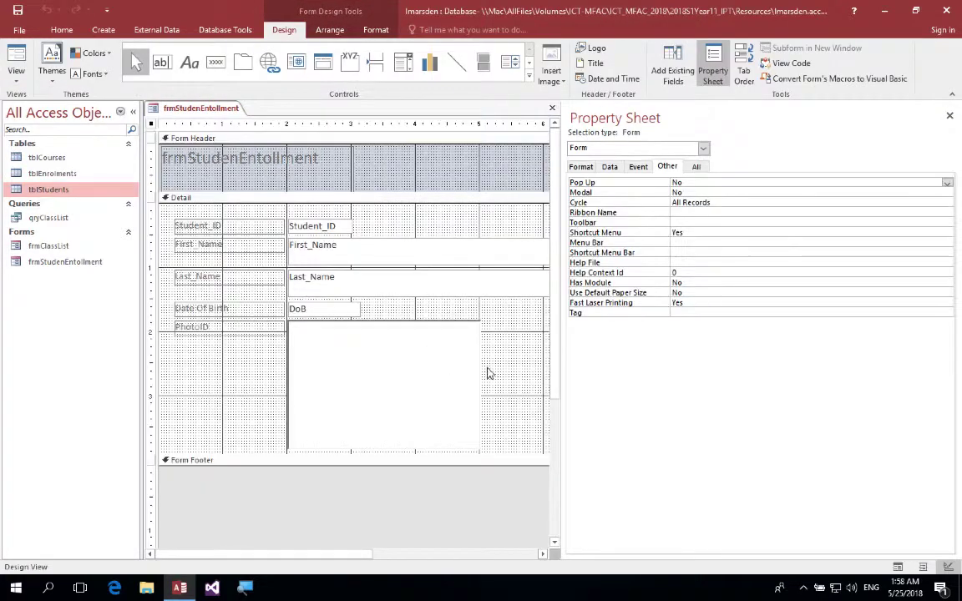
drag(562, 357, 689, 386)
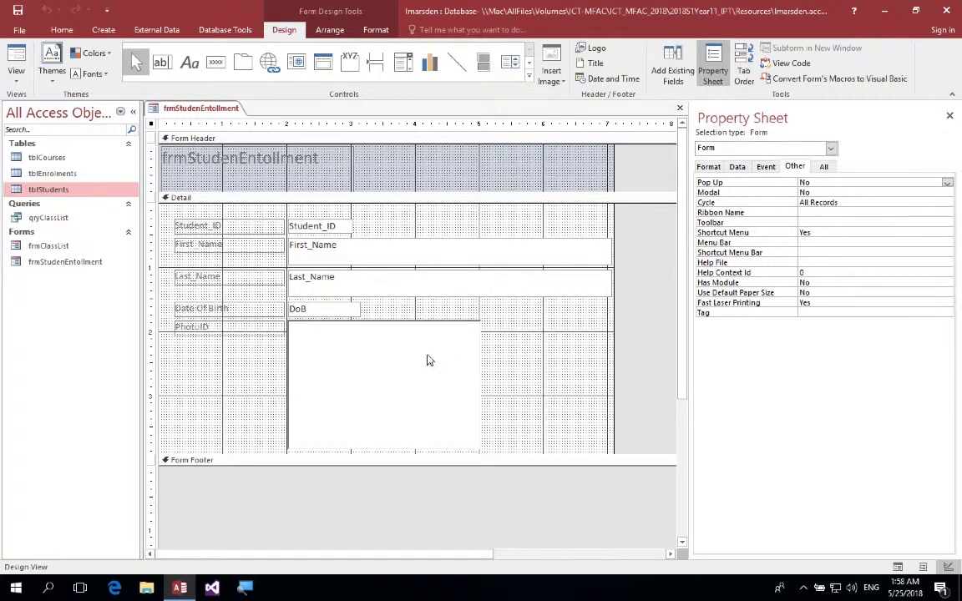
click(400, 367)
drag(401, 367, 620, 248)
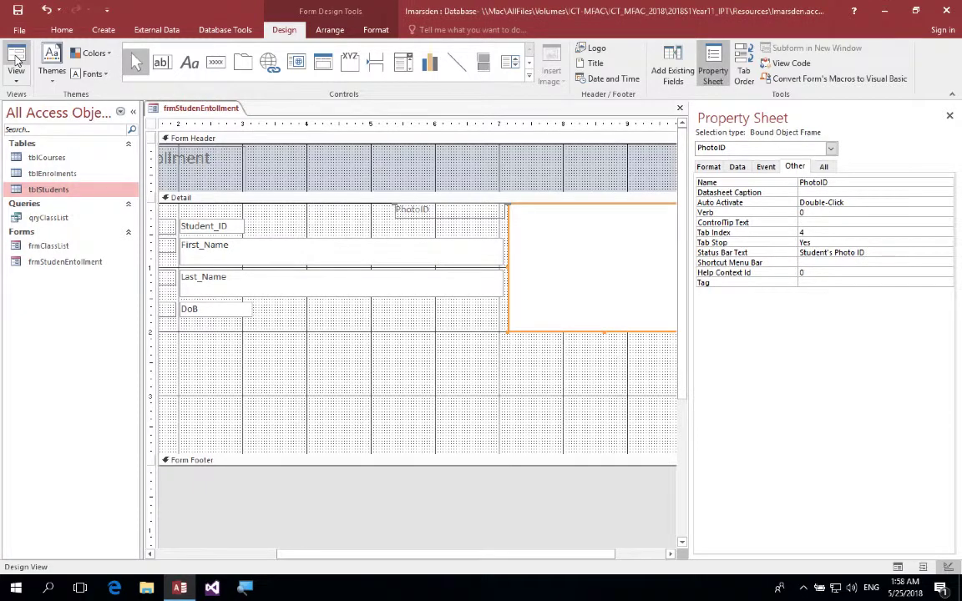
click(15, 58)
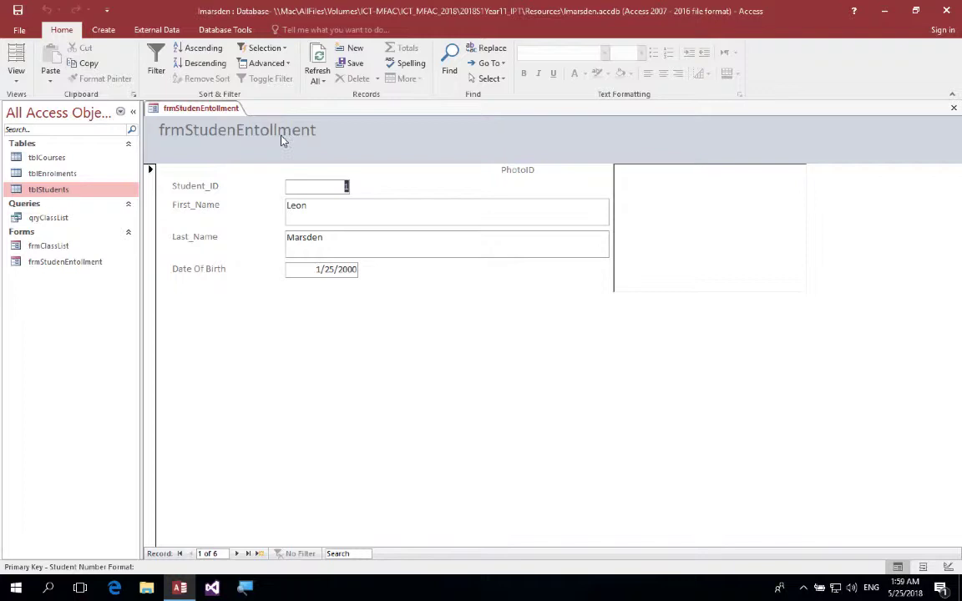
key(ctrl+w)
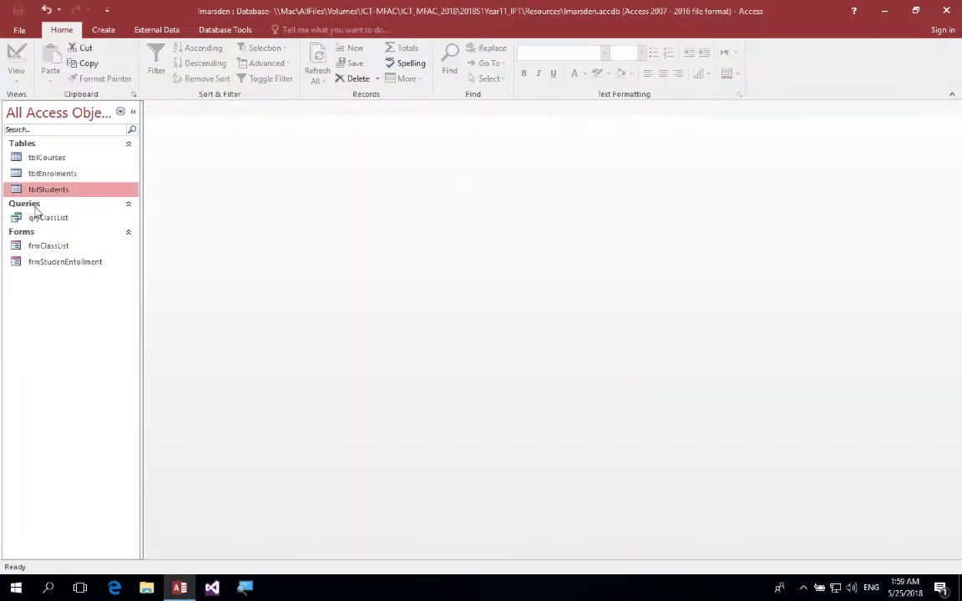
- Start a new query design containing tblStudents, tblEnrolments and tblCourses
click(103, 30)
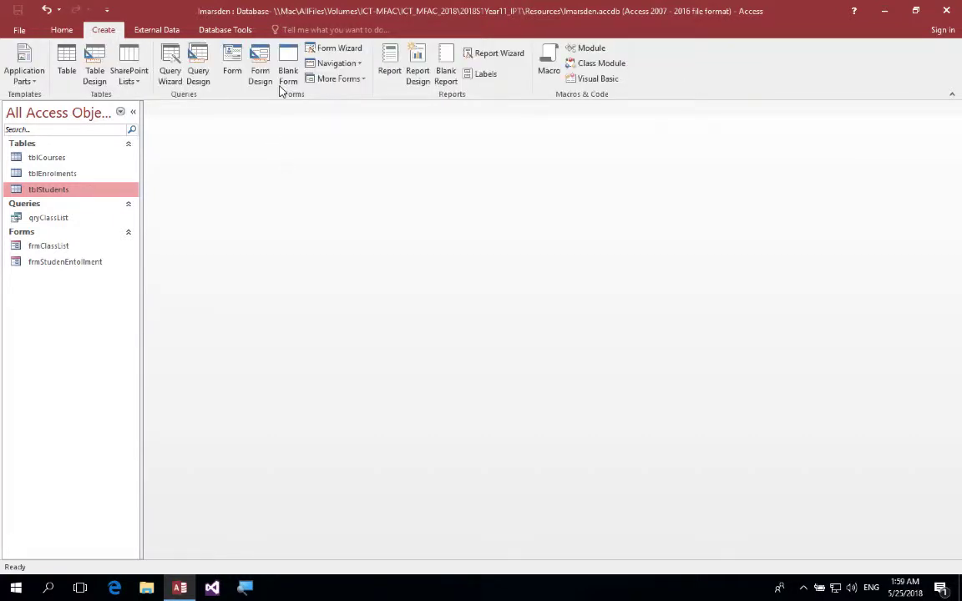
click(200, 70)
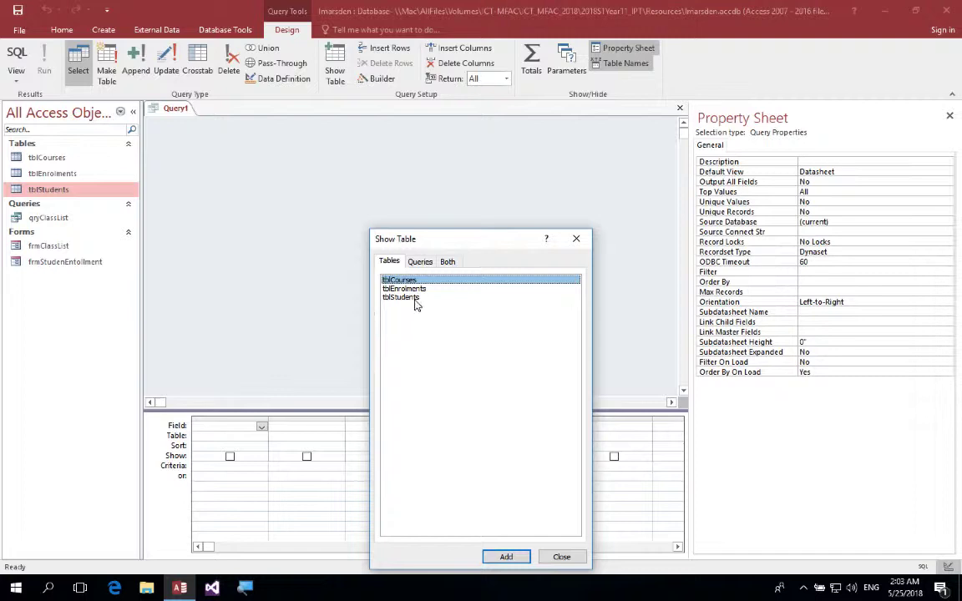
click(410, 298)
click(507, 557)
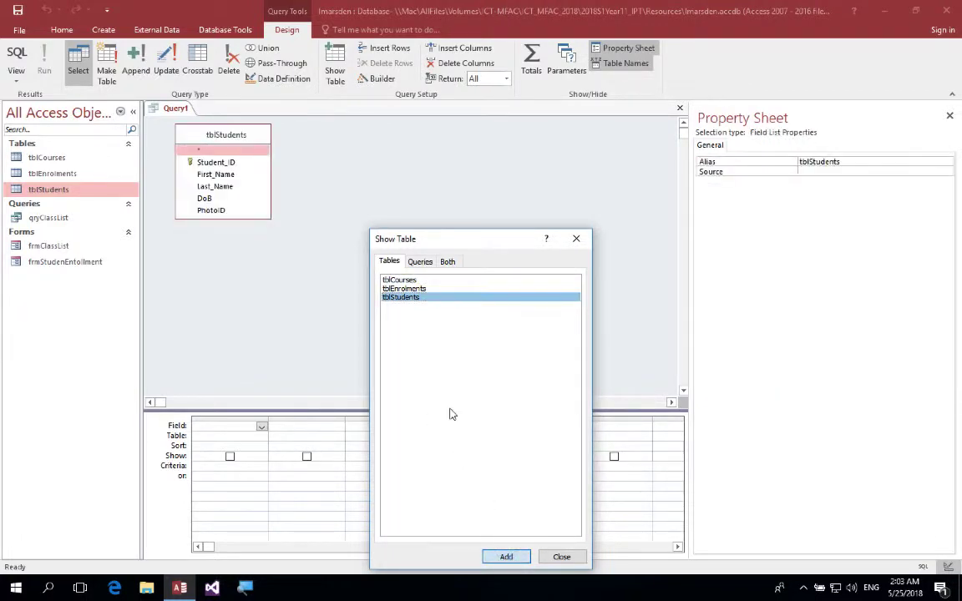
click(422, 289)
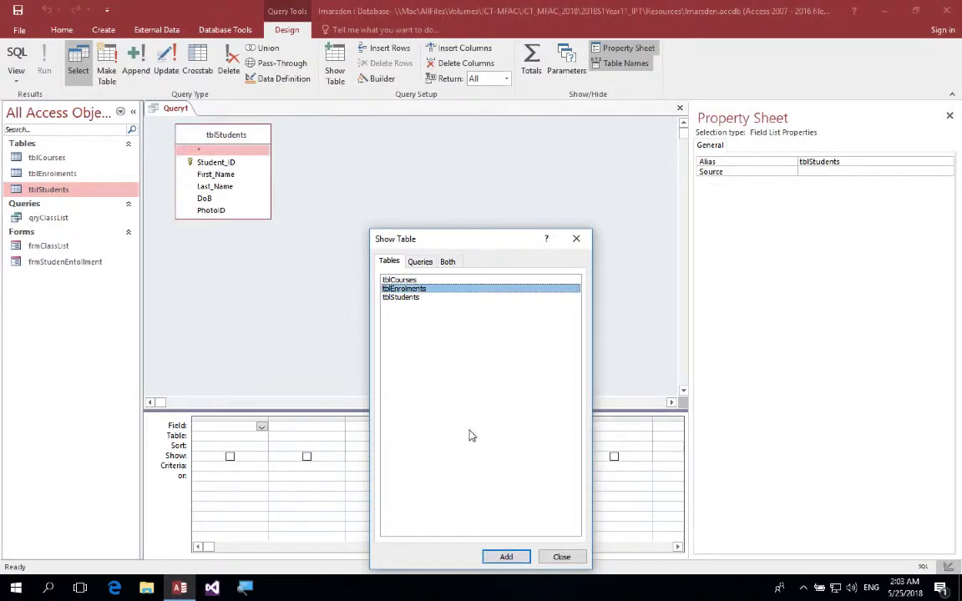
click(507, 556)
click(394, 281)
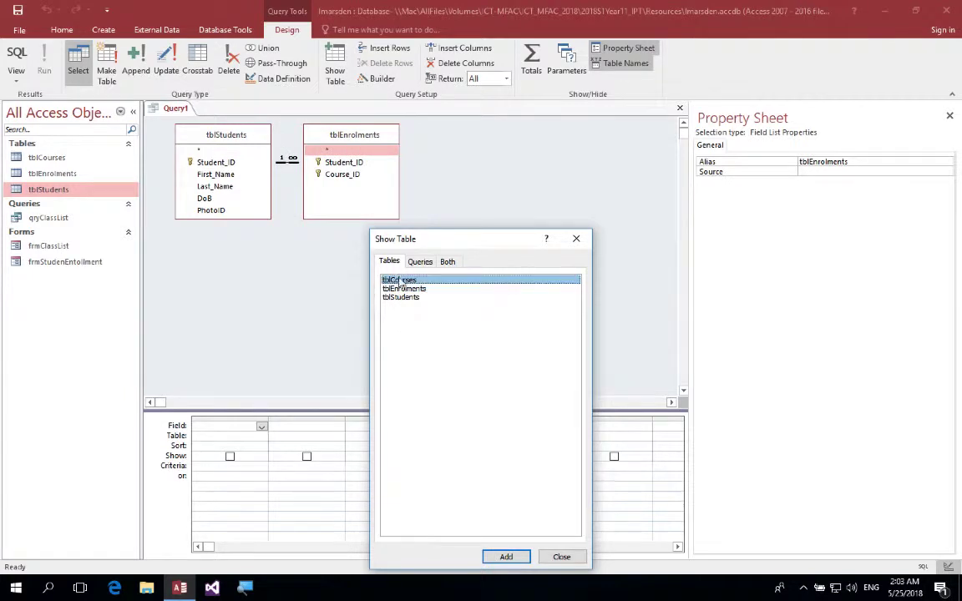
click(506, 557)
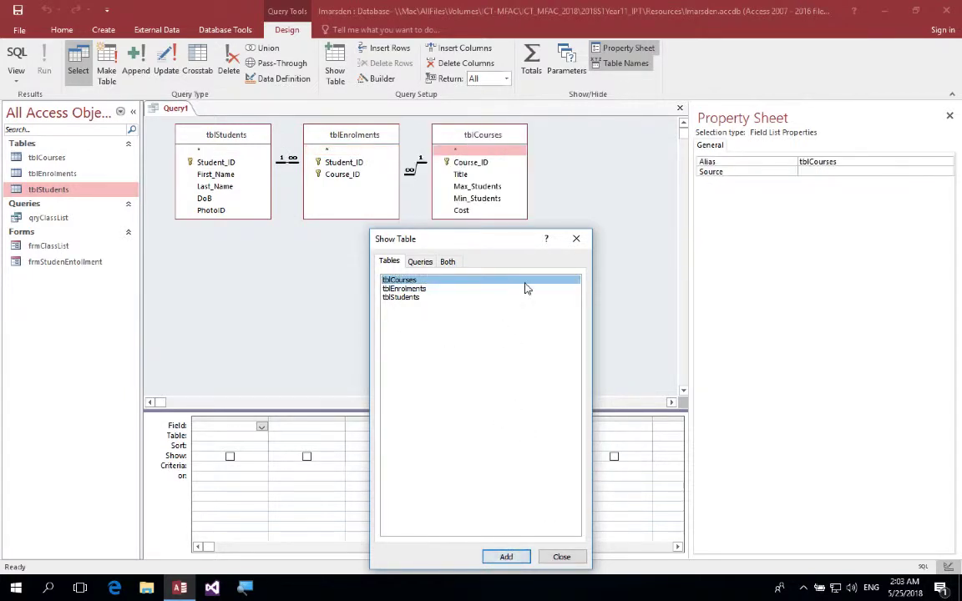
- Add Student_ID, Course_ID, Title and Cost to the query grid
click(573, 556)
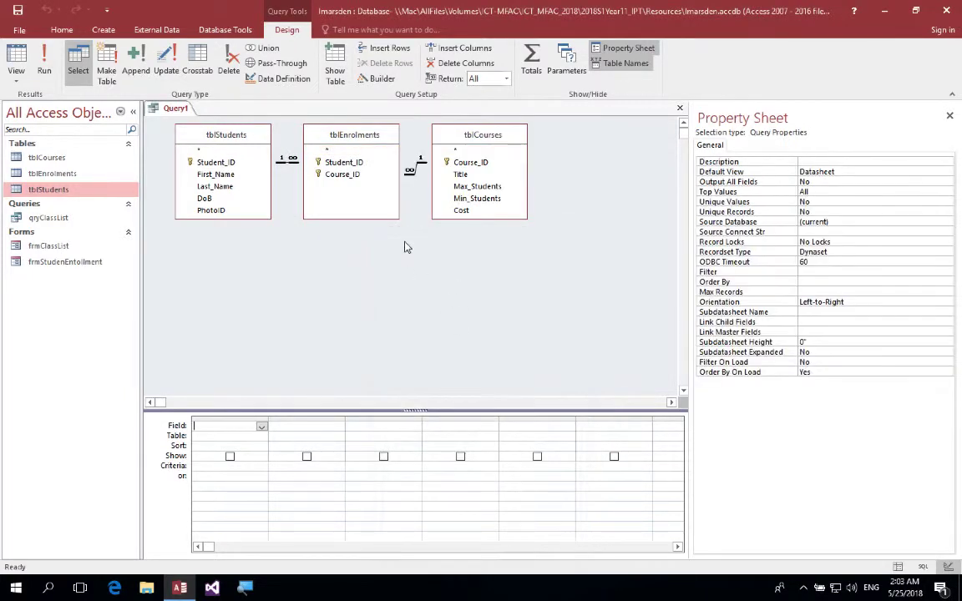
click(349, 164)
double_click(351, 163)
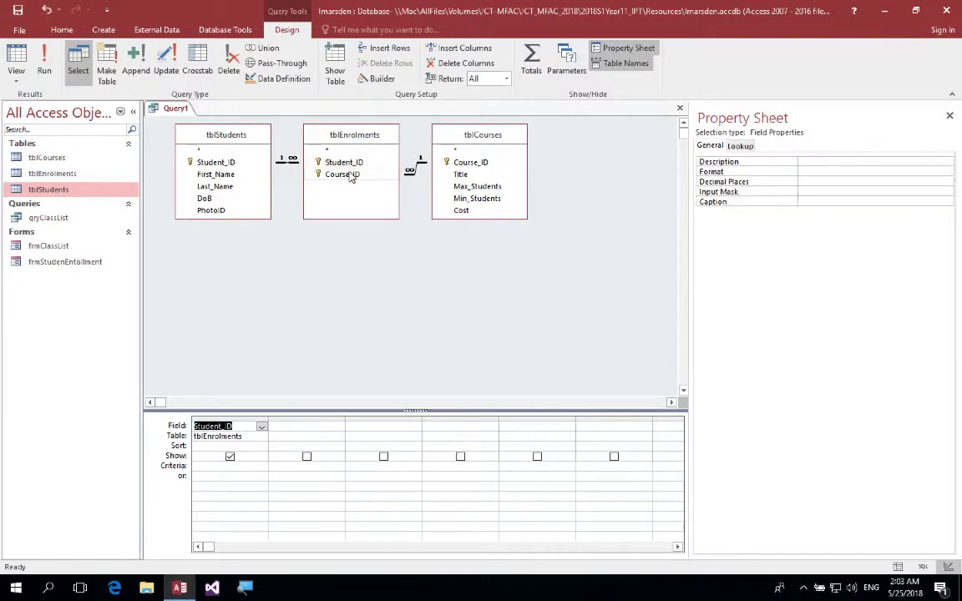
double_click(342, 173)
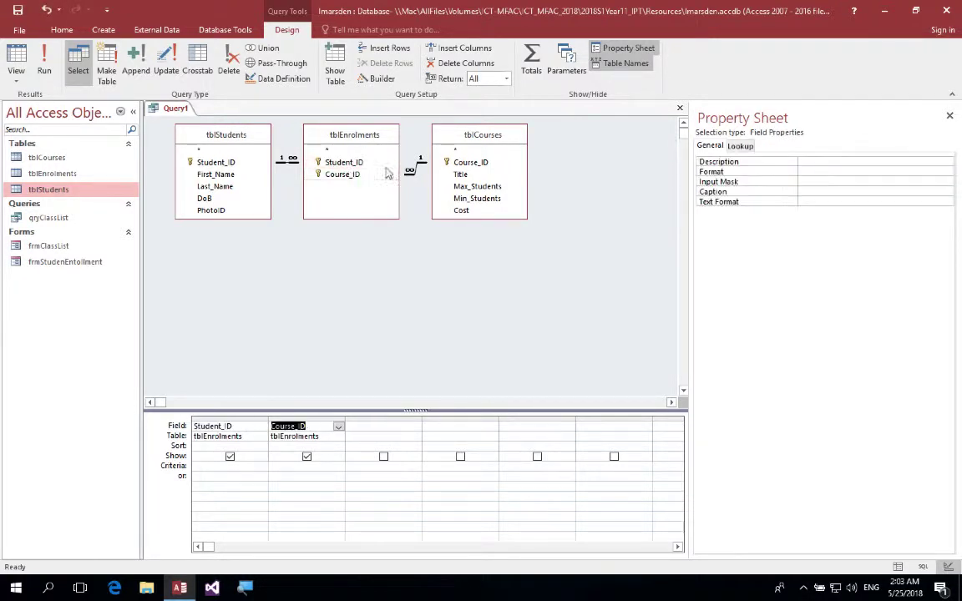
double_click(460, 173)
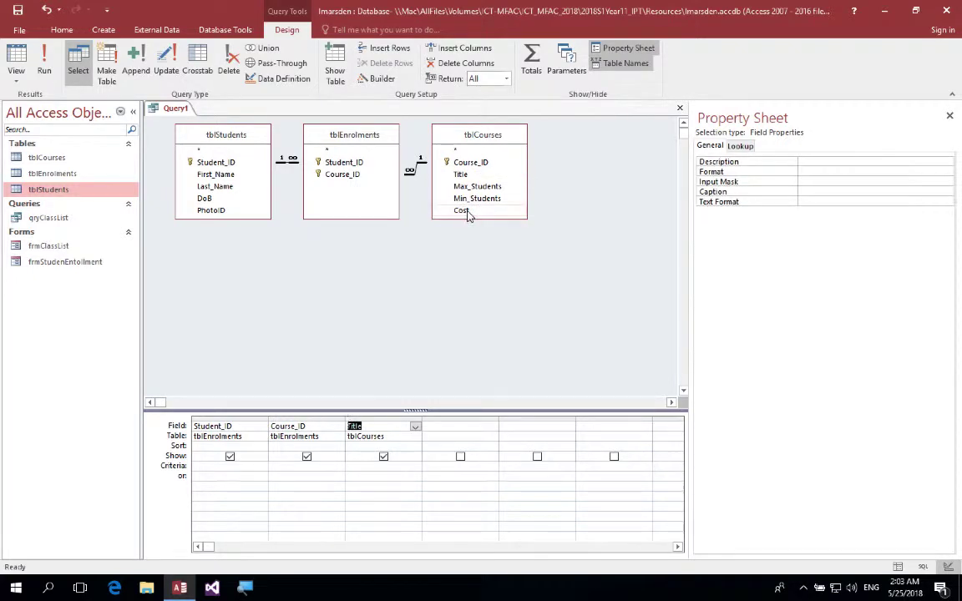
double_click(462, 210)
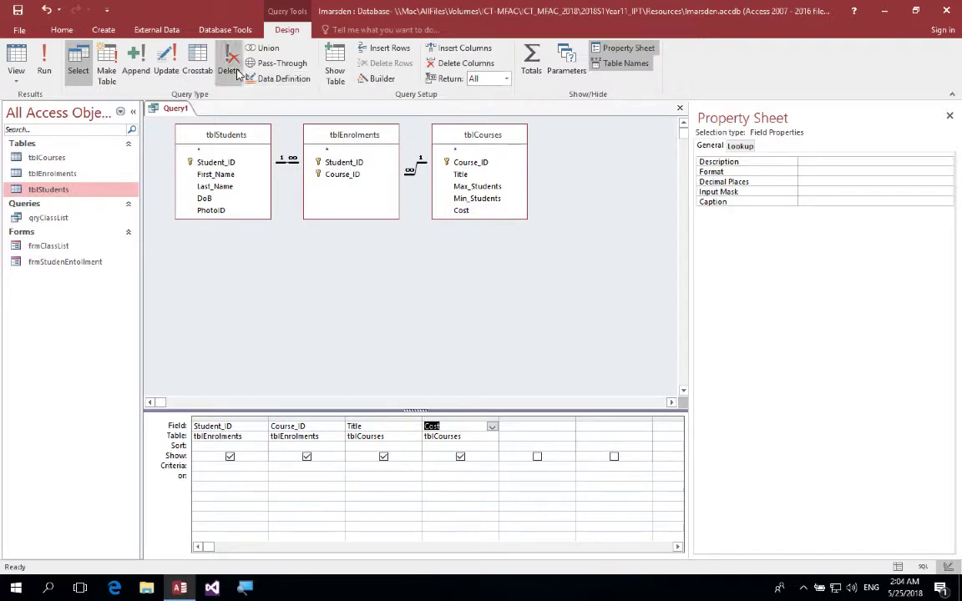
- Save the query as sqryStudentEnrollment, run it to check results, and close it
key(ctrl+s)
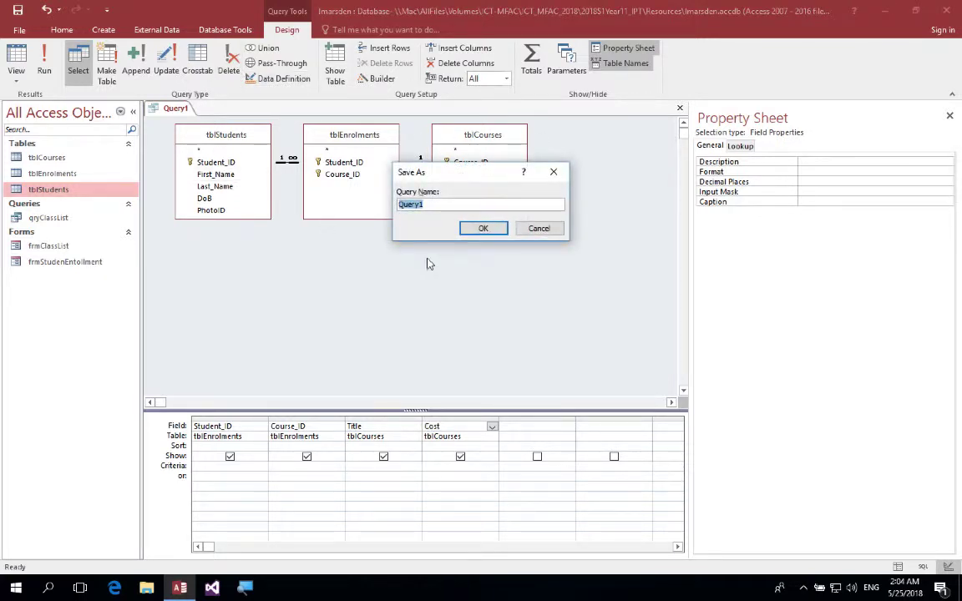
text(qryStudentEnrollment)
key(Return)
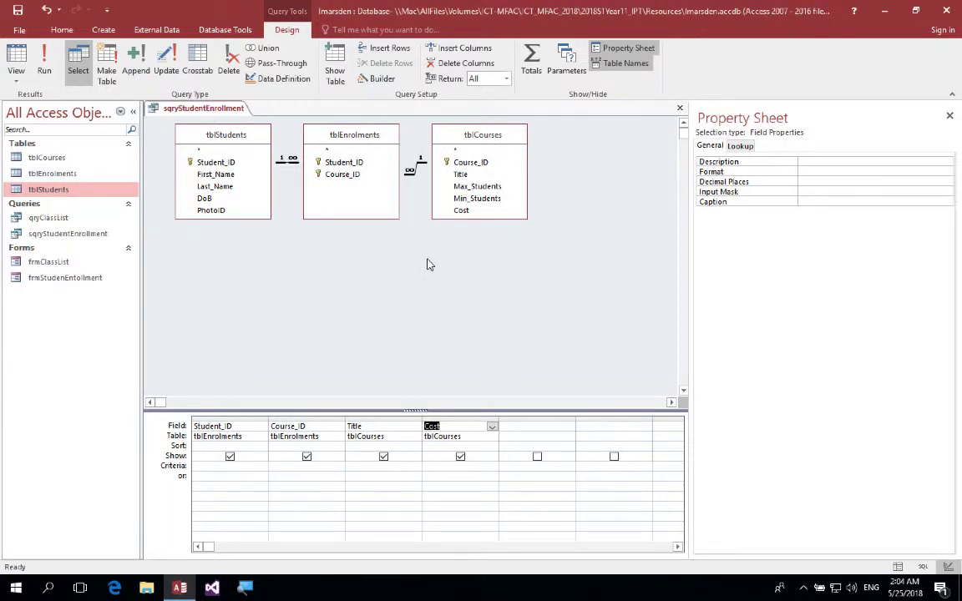
click(24, 65)
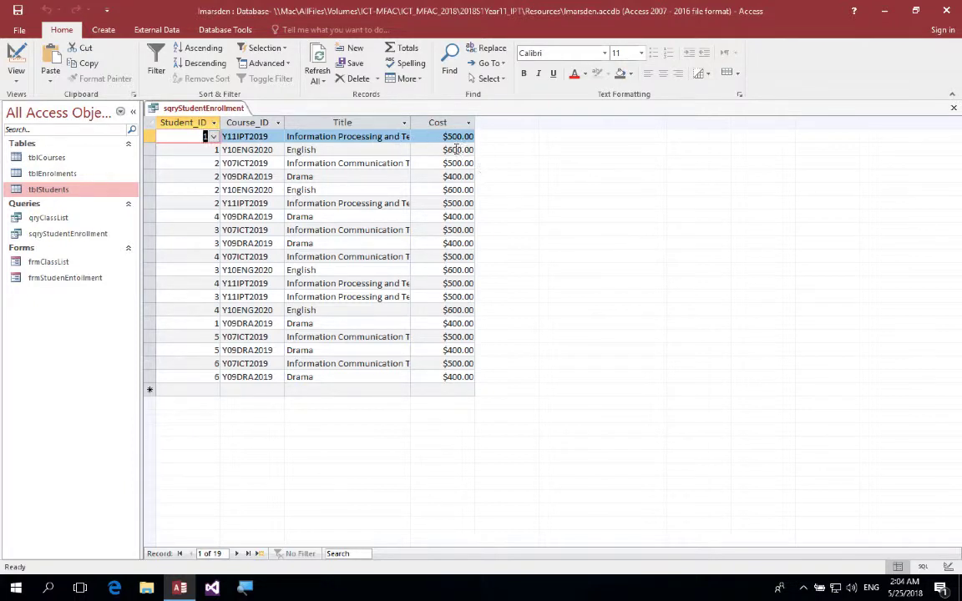
click(953, 107)
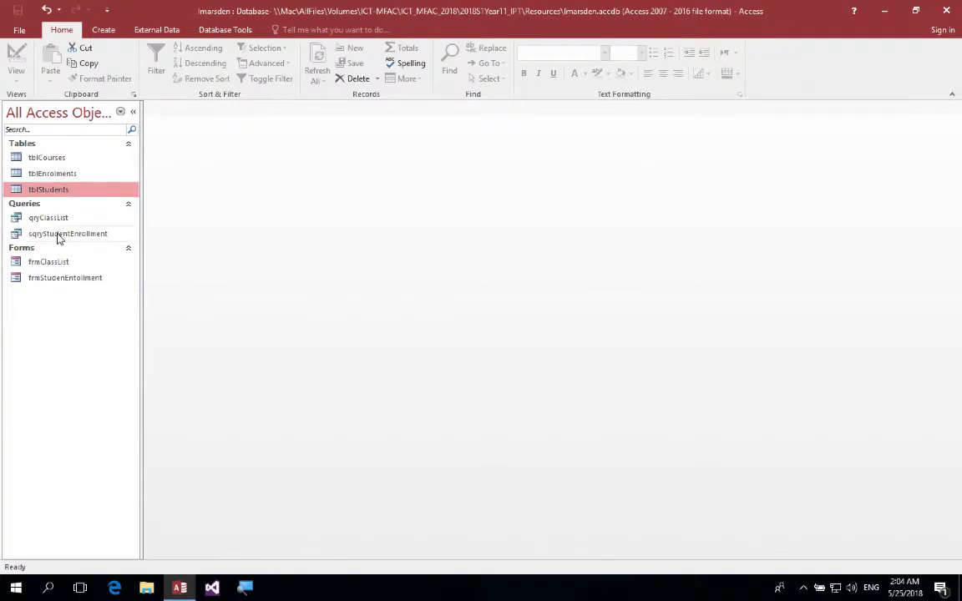
click(60, 237)
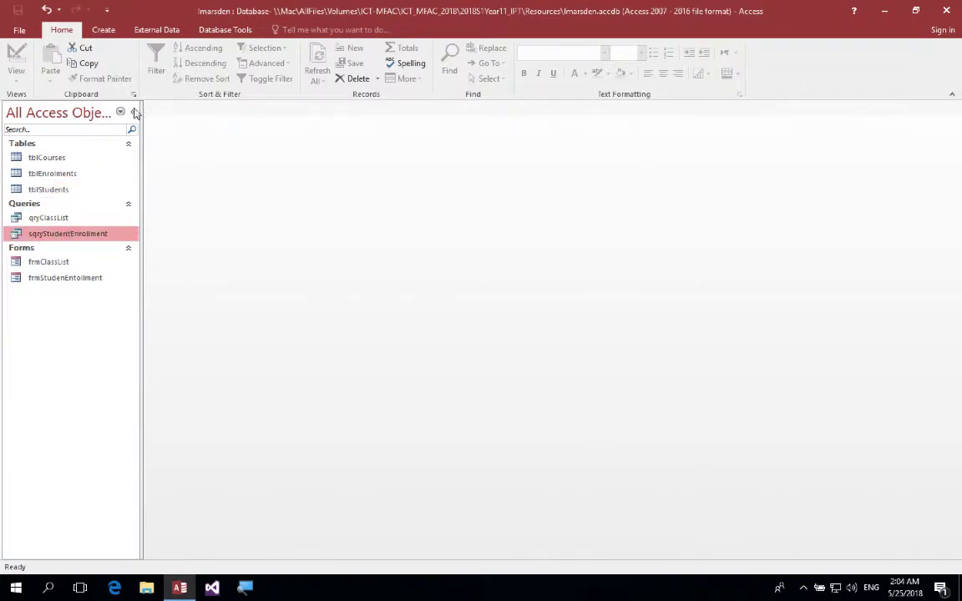
click(105, 30)
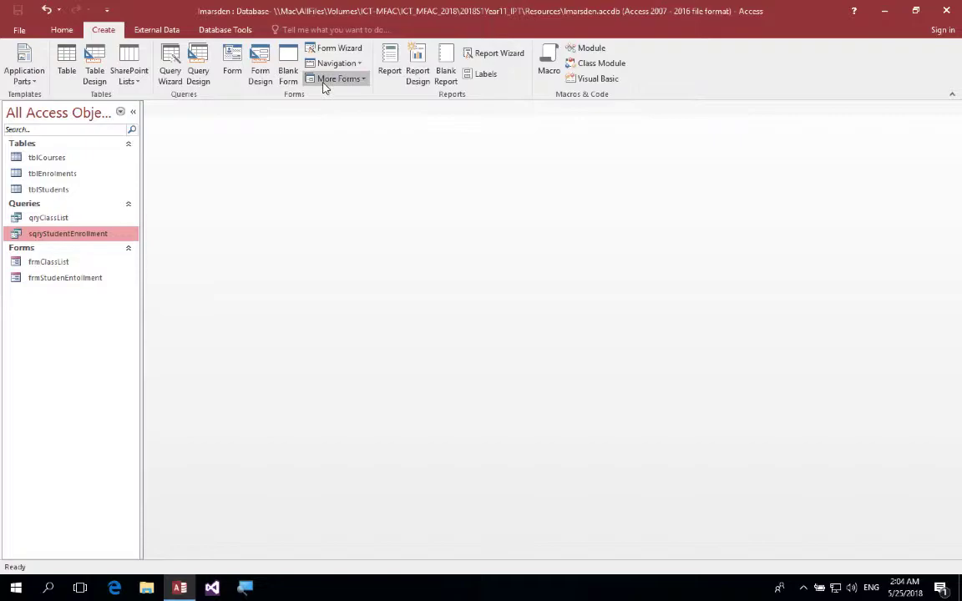
- Build a tabular form from all four sqryStudentEnrollment fields with the Form Wizard
click(330, 47)
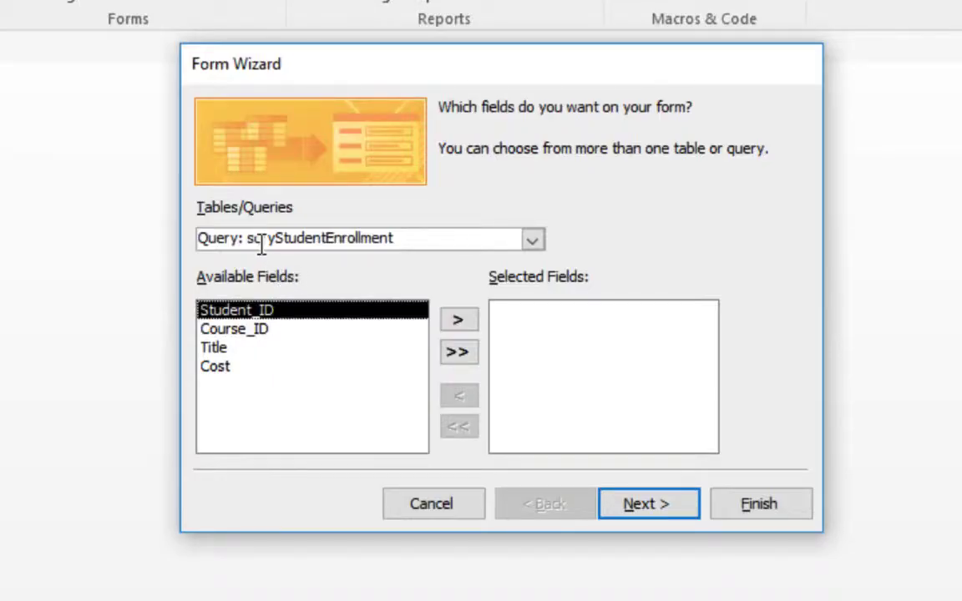
click(457, 354)
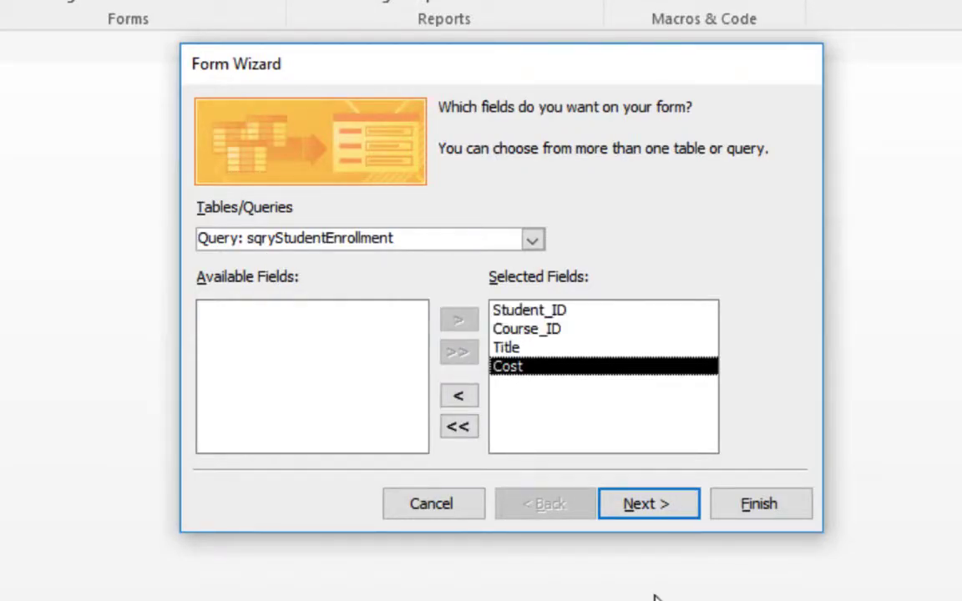
click(663, 505)
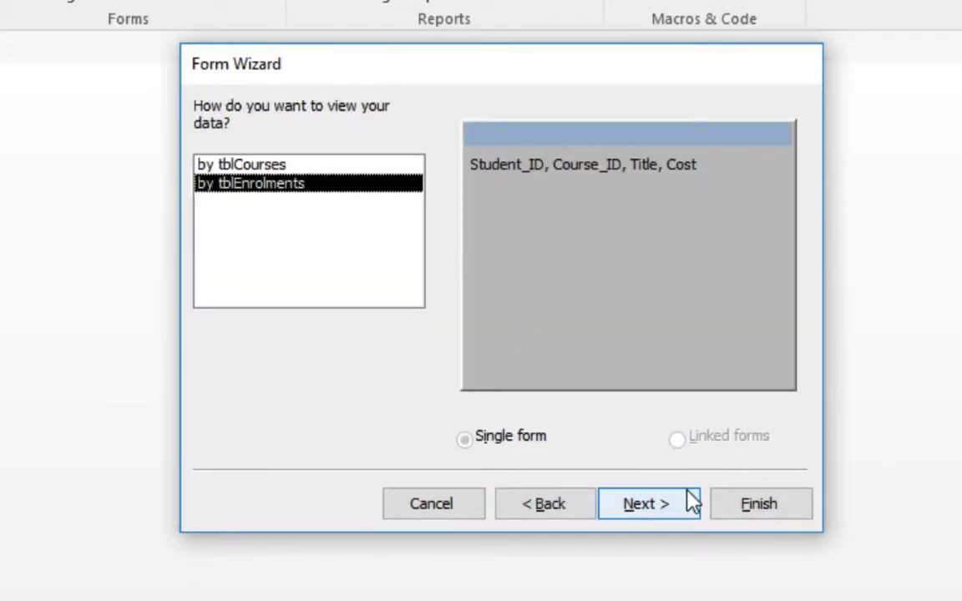
click(674, 499)
click(619, 218)
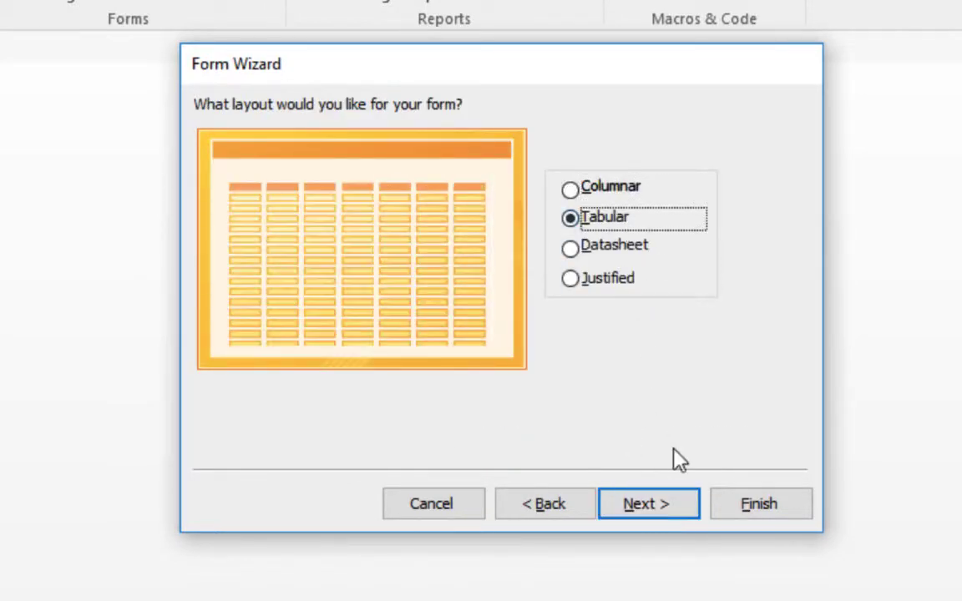
click(682, 502)
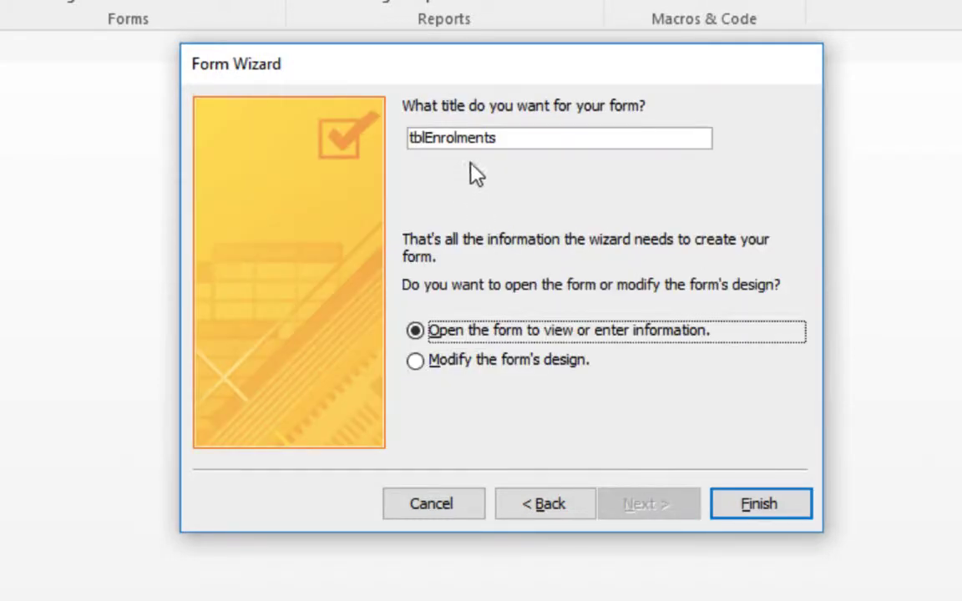
- Title the form sfrmStudentEnrollments, finish and close it, then open the enrolment form
click(422, 138)
key(shift+End)
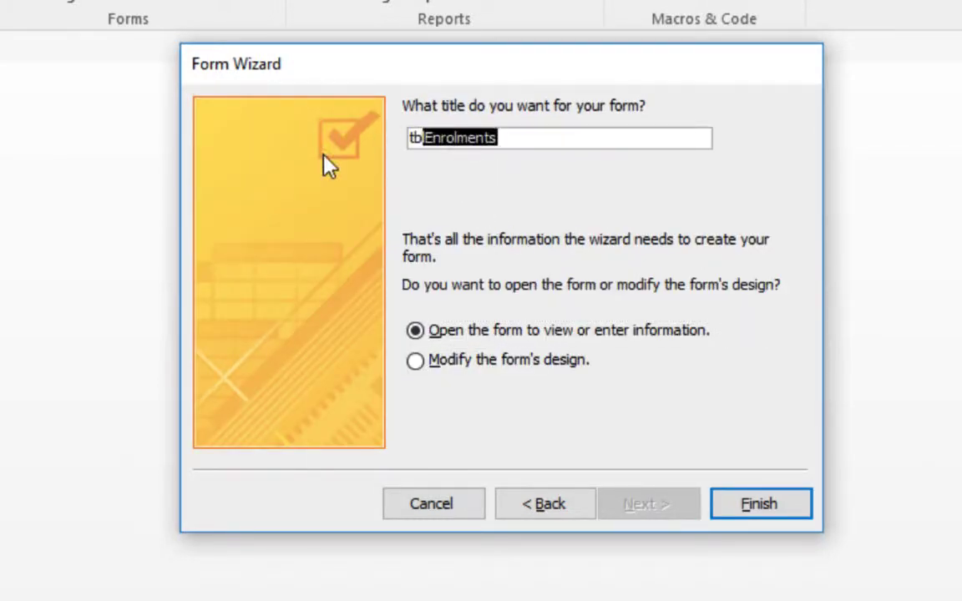
key(End)
key(BackSpace)
key(BackSpace)
key(BackSpace)
key(BackSpace)
key(BackSpace)
text(s)
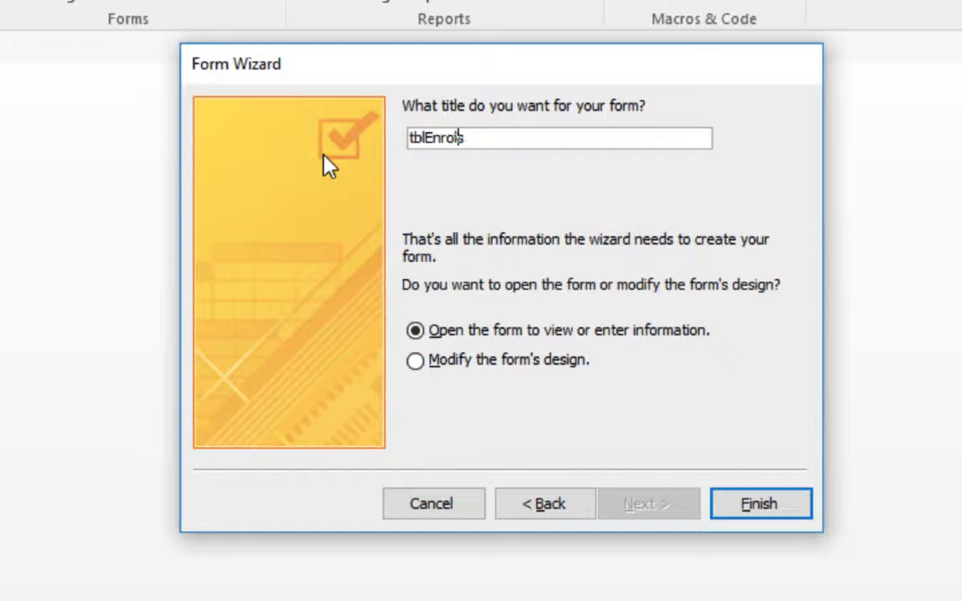
key(Tab)
key(shift+Tab)
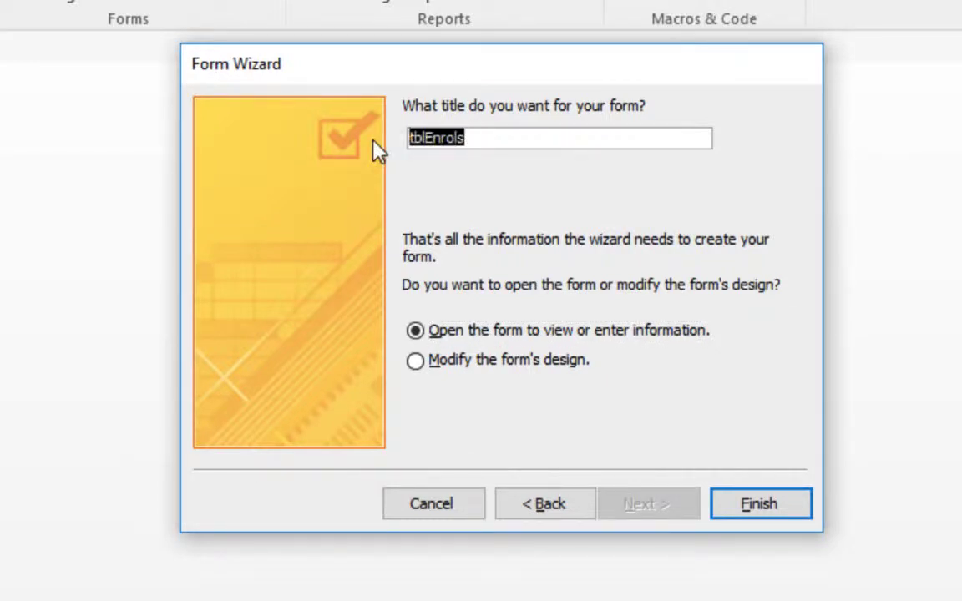
text(sfrmStuden)
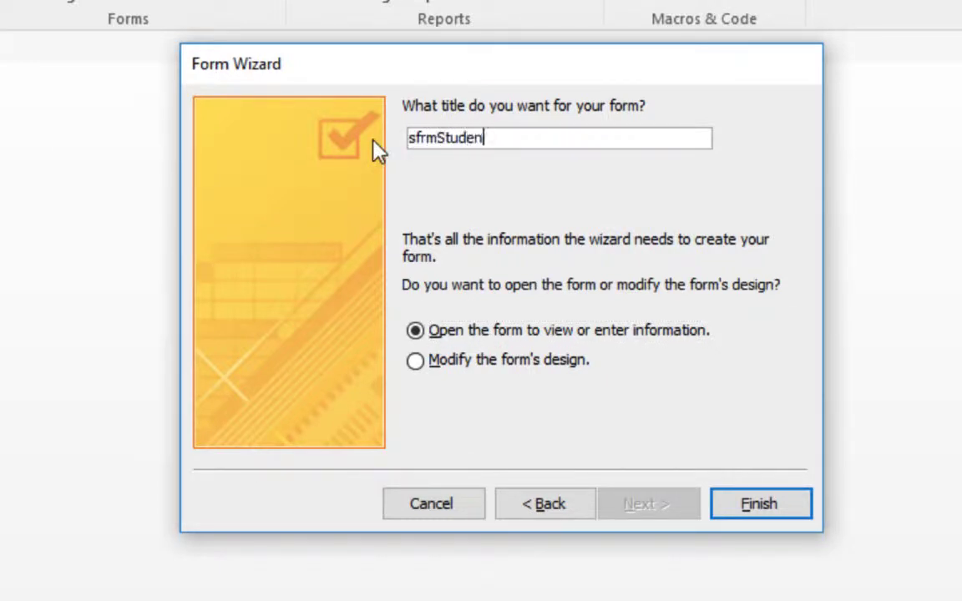
text(tEnrollents)
key(BackSpace)
key(BackSpace)
key(BackSpace)
key(BackSpace)
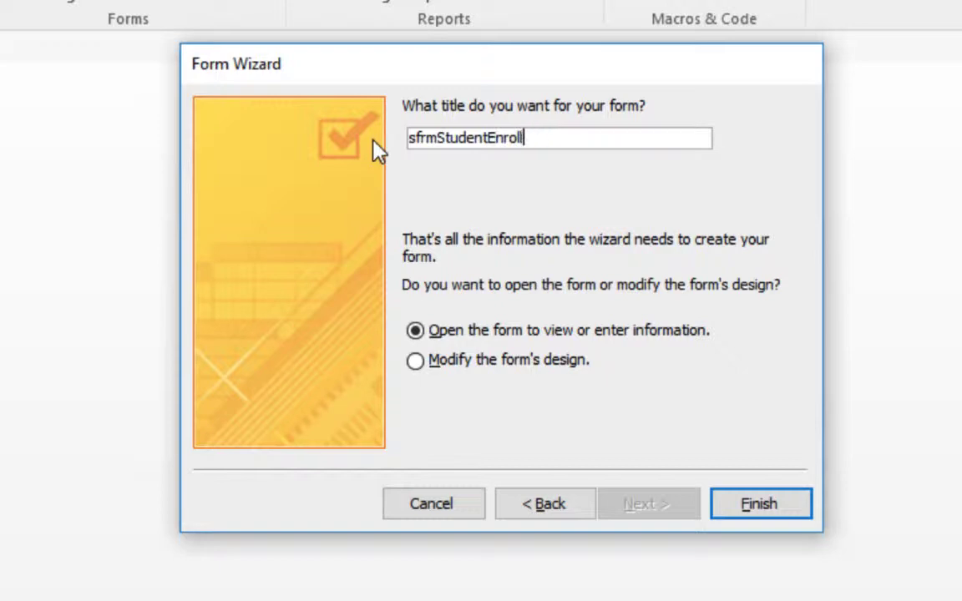
text(ments)
key(Return)
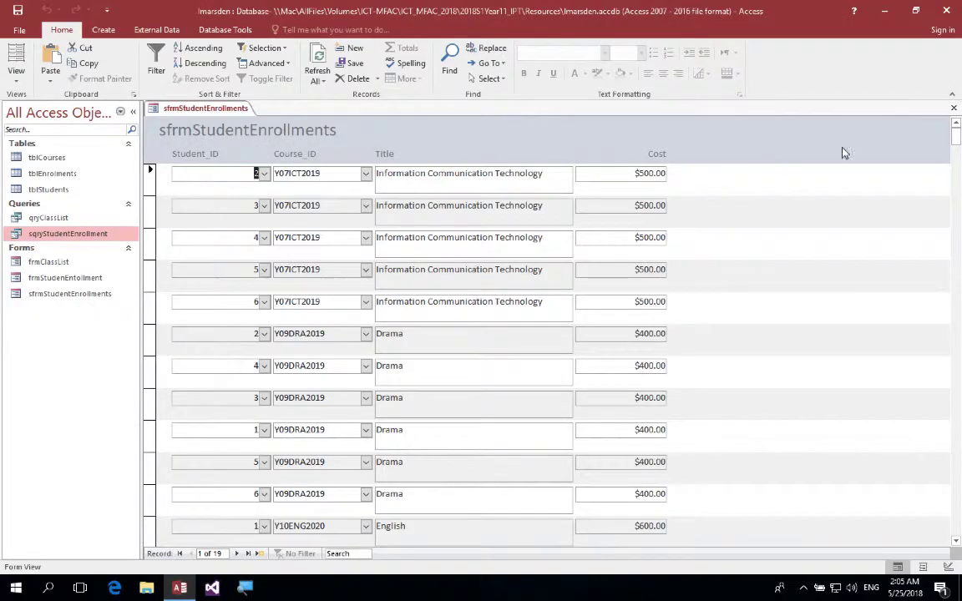
key(ctrl+w)
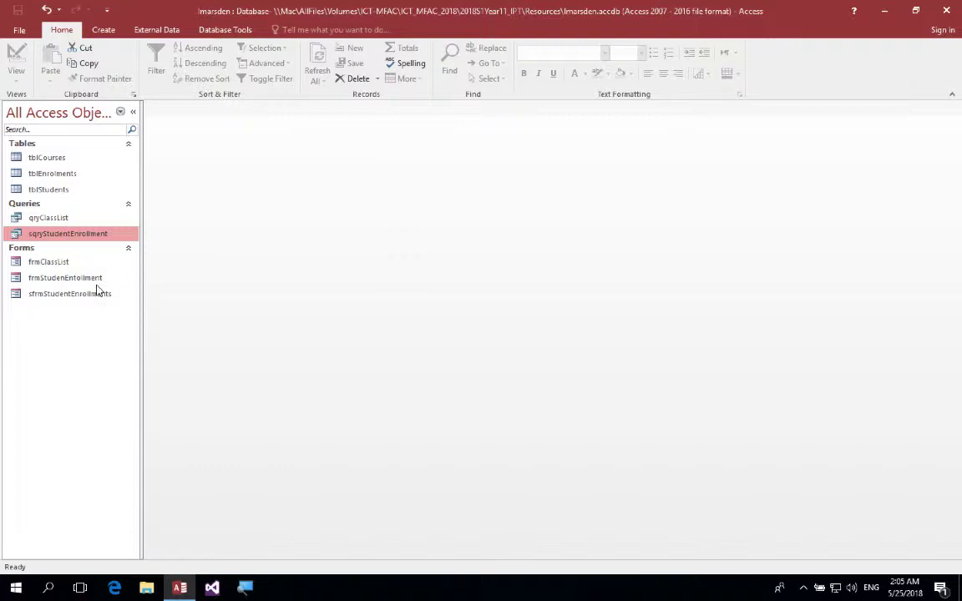
double_click(67, 278)
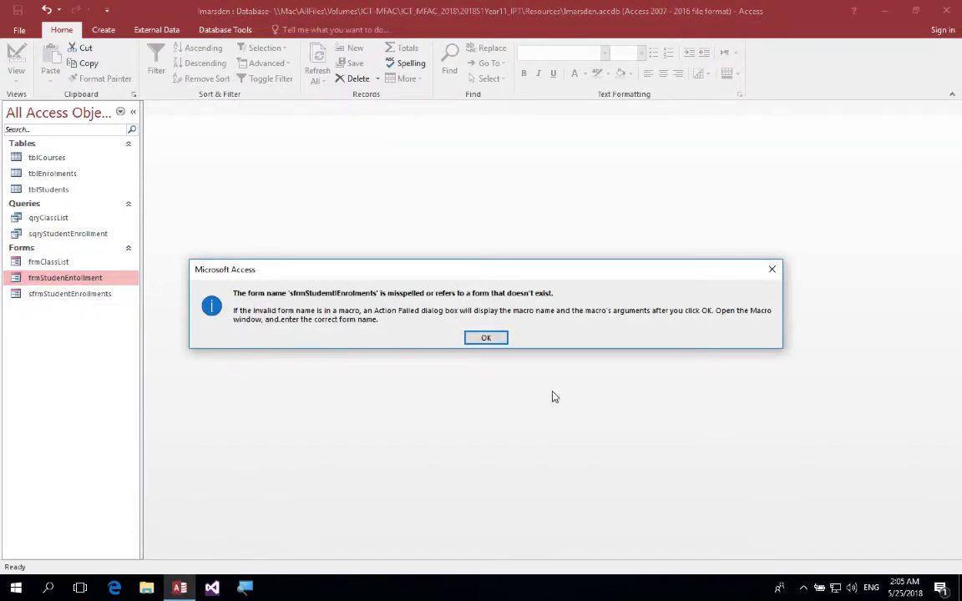
- Embed sfrmStudentEnrollments as the subform, enlarge Detail and the subform, and view records
click(486, 337)
drag(50, 292, 174, 344)
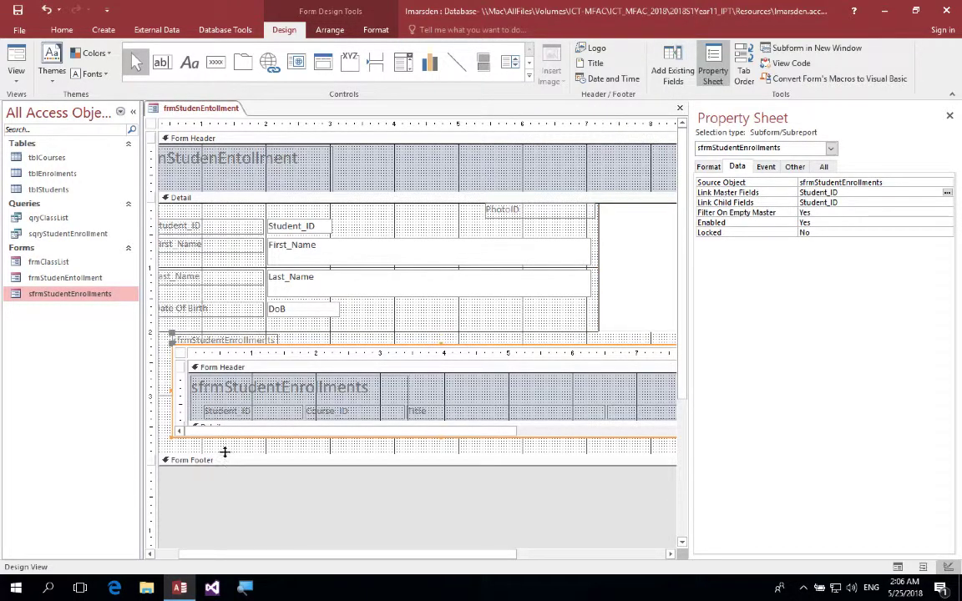
drag(225, 452, 214, 527)
click(442, 444)
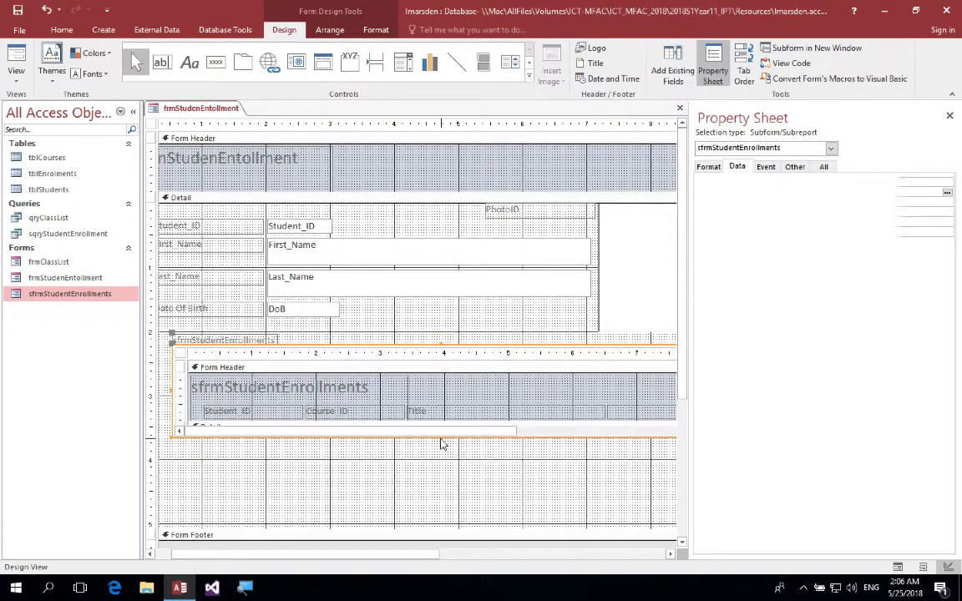
click(440, 437)
drag(440, 438, 440, 511)
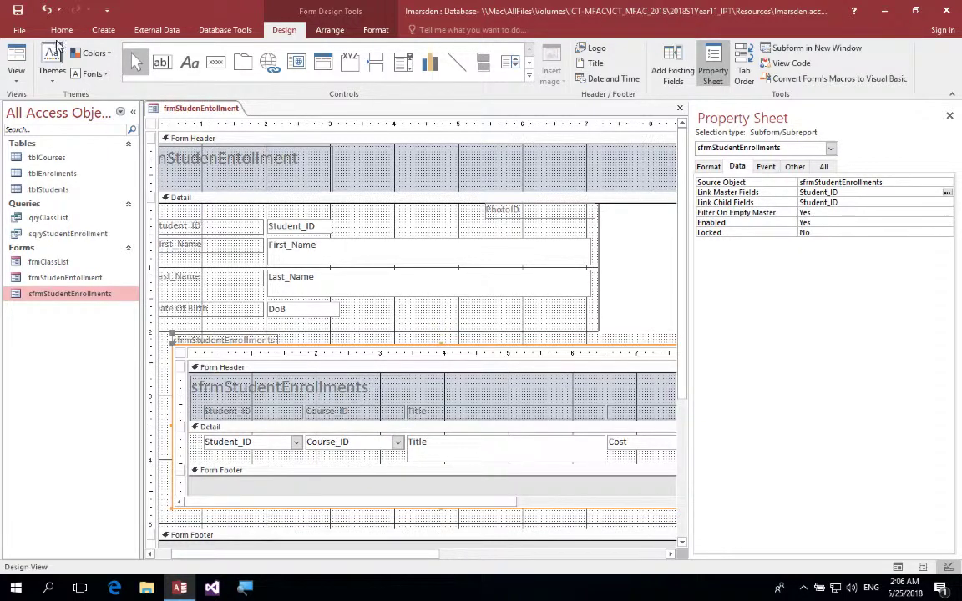
click(16, 55)
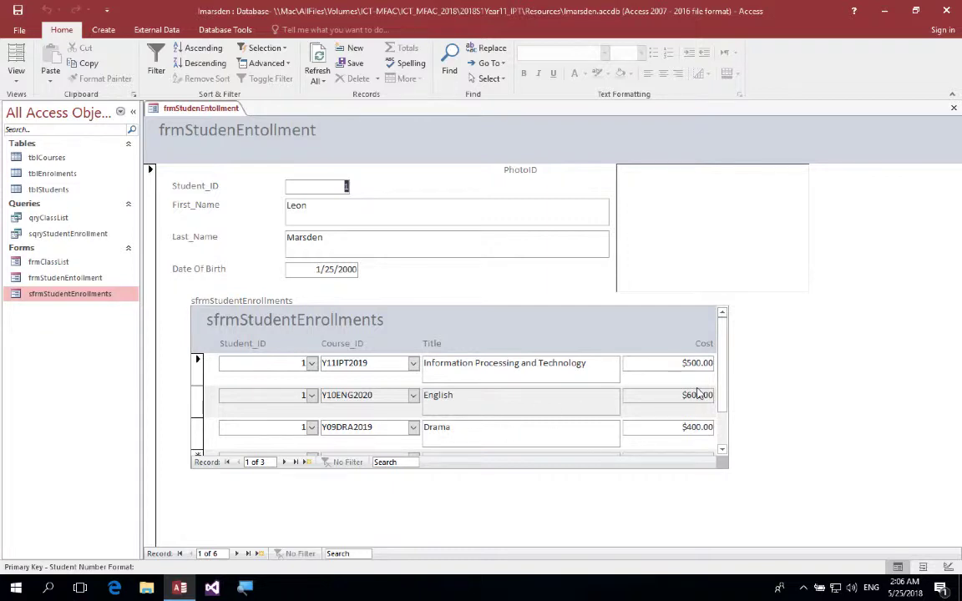
- Browse the subform's enrolment rows, then return the form to Design View
click(721, 438)
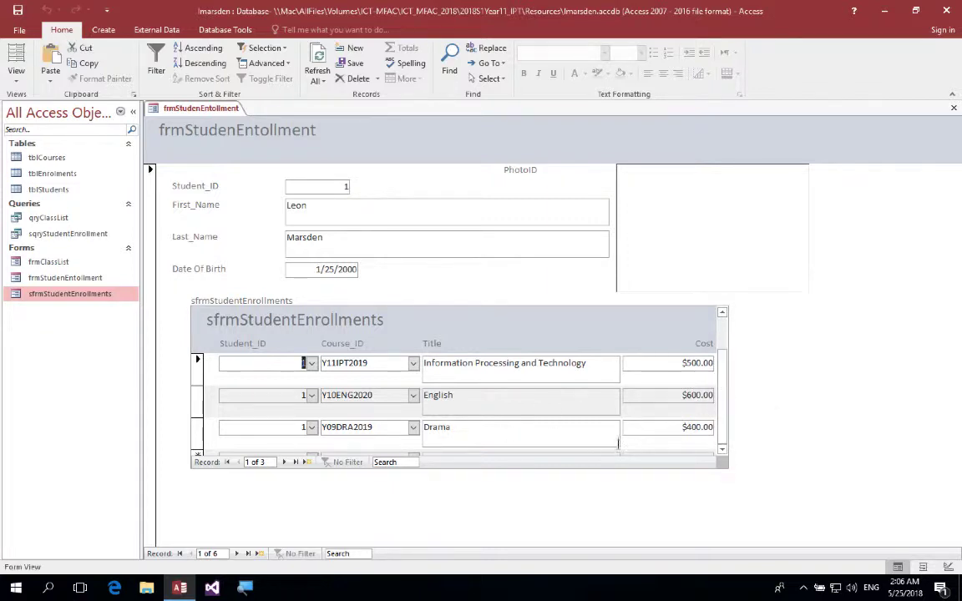
click(721, 449)
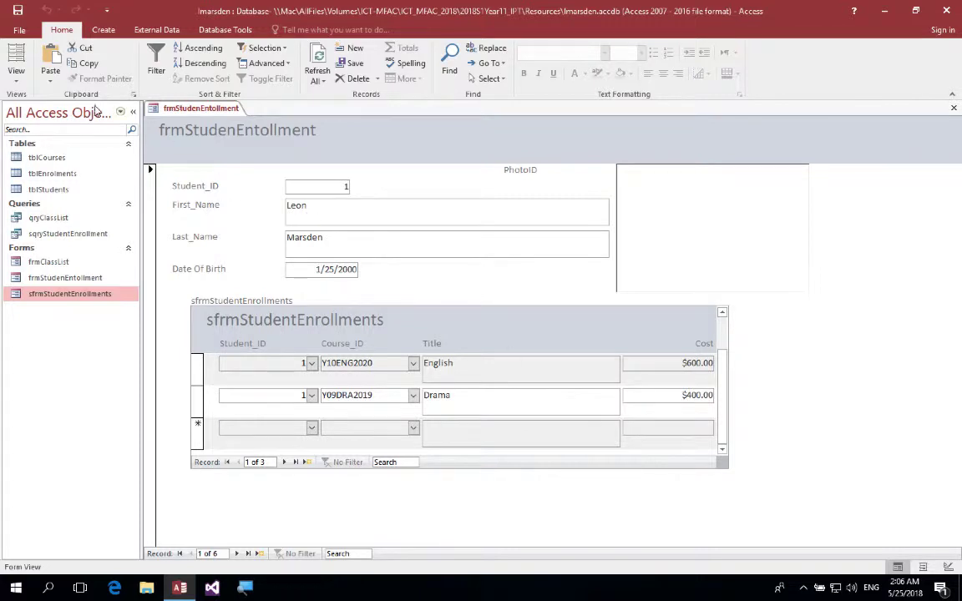
click(16, 75)
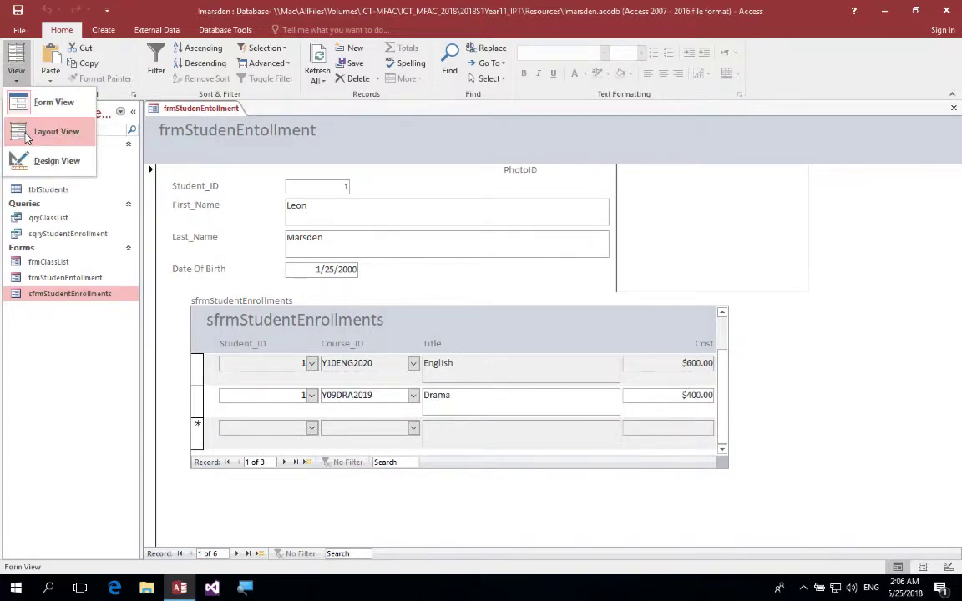
click(38, 159)
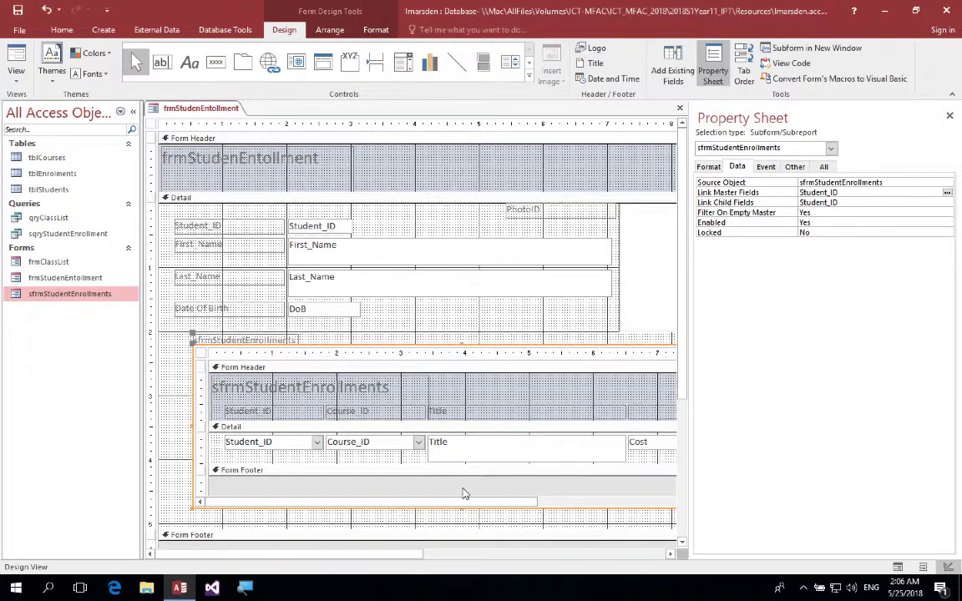
- Make the subform's detail section and the subform control taller, and enlarge its Form Footer
click(518, 488)
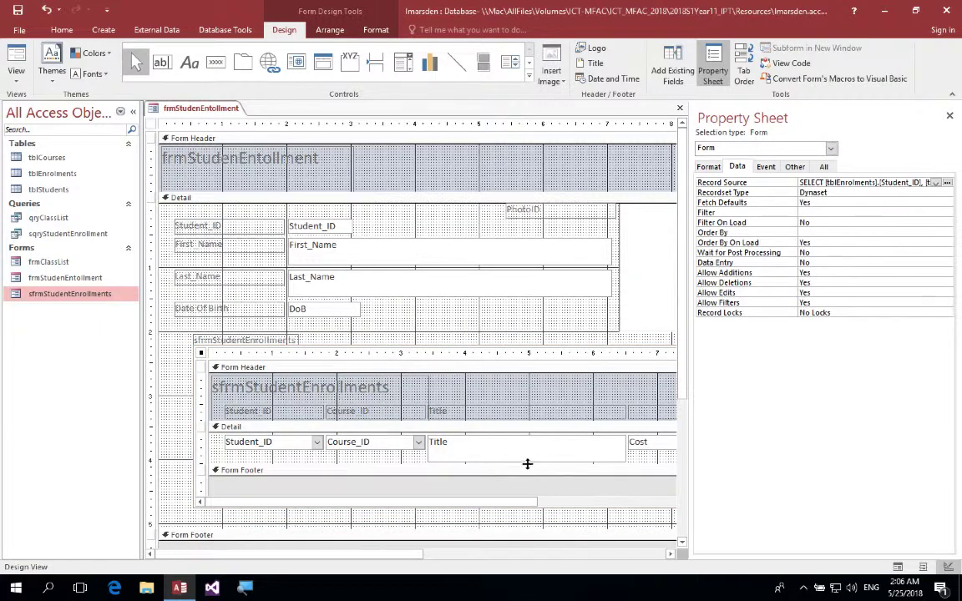
drag(527, 467, 528, 473)
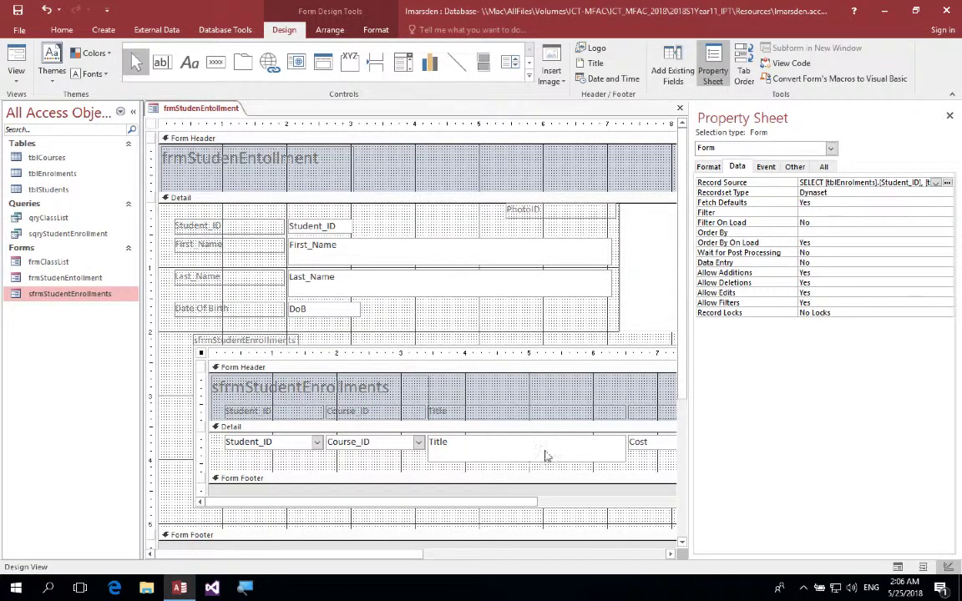
click(540, 503)
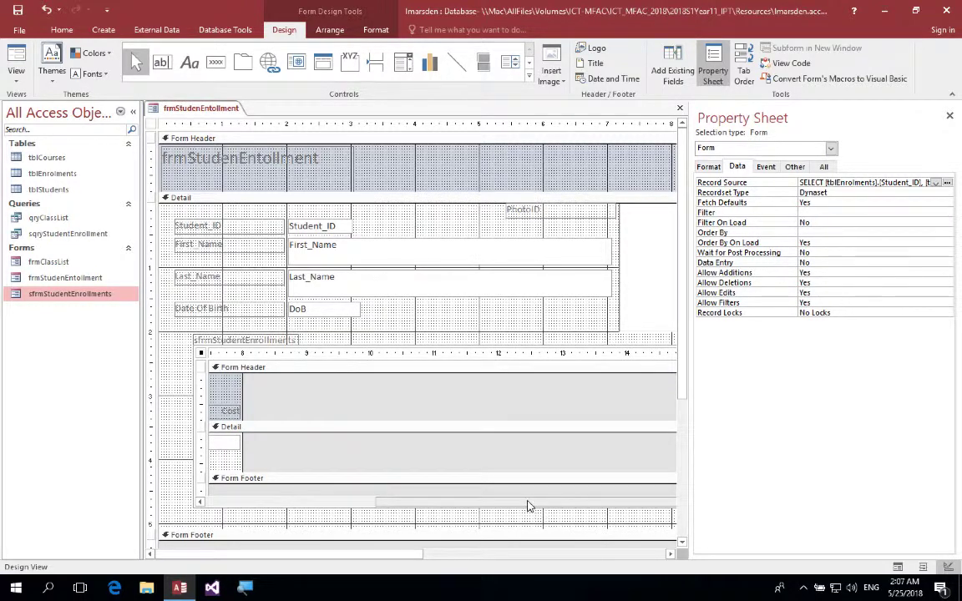
drag(528, 504, 376, 502)
click(470, 350)
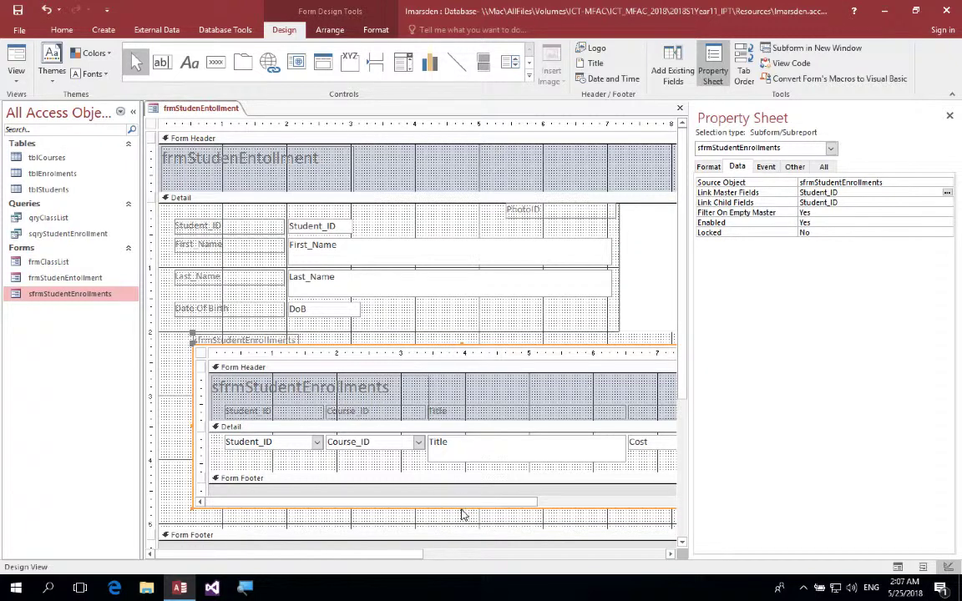
drag(460, 507, 461, 536)
drag(475, 483, 474, 519)
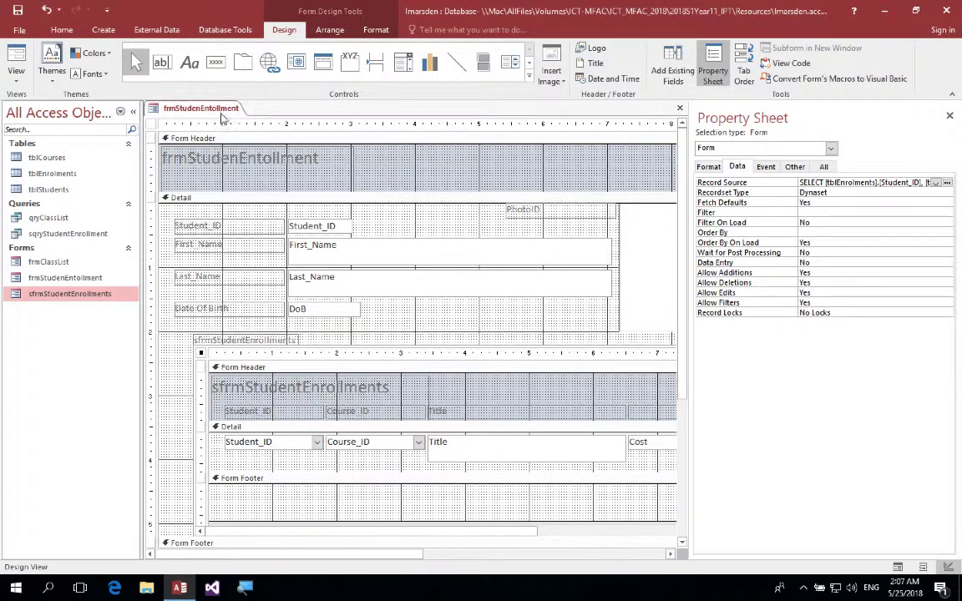
- Add a text box to the subform footer and relabel it 'Total Cost'
click(161, 63)
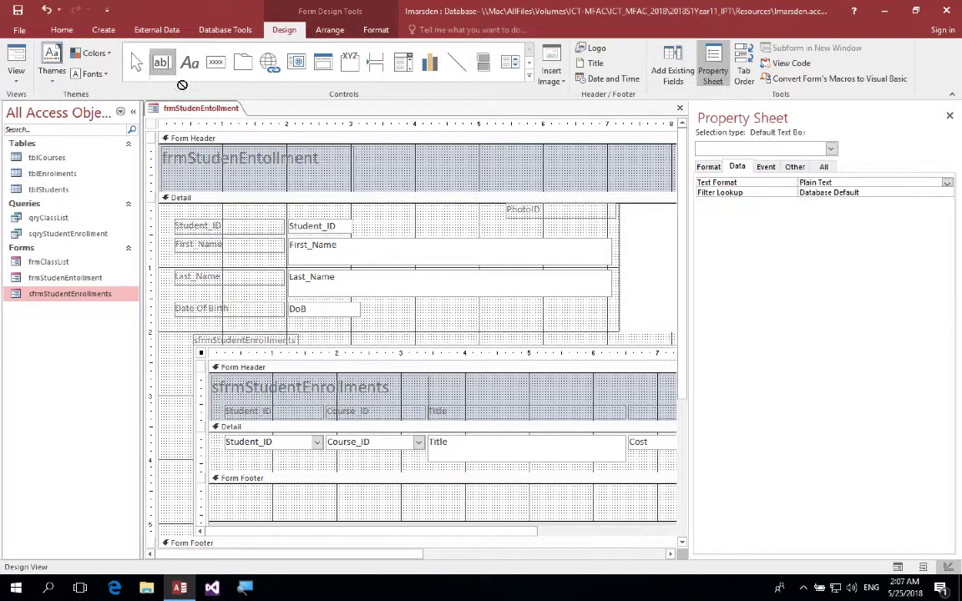
click(599, 494)
drag(597, 494, 615, 500)
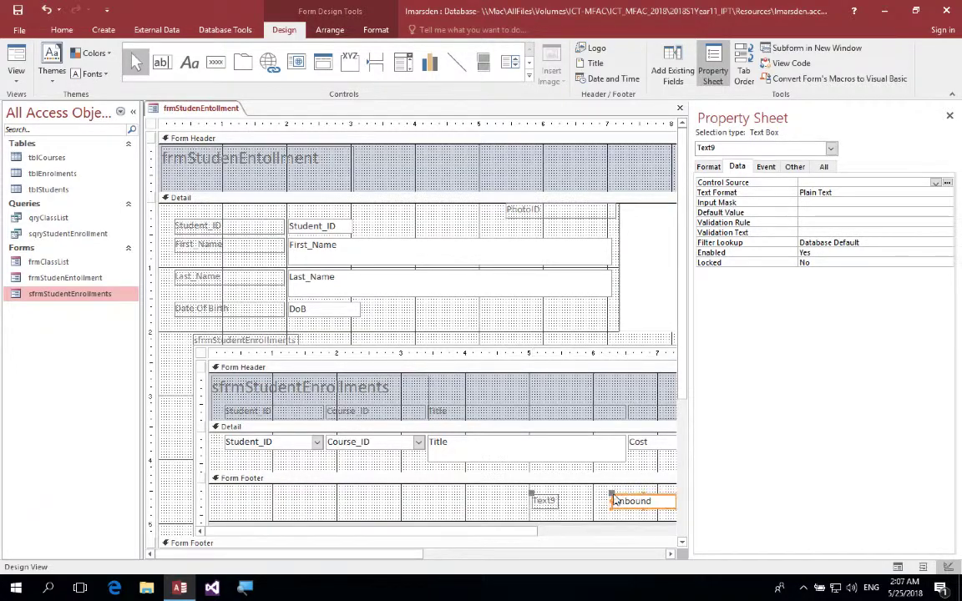
click(547, 500)
click(548, 499)
drag(548, 499, 504, 504)
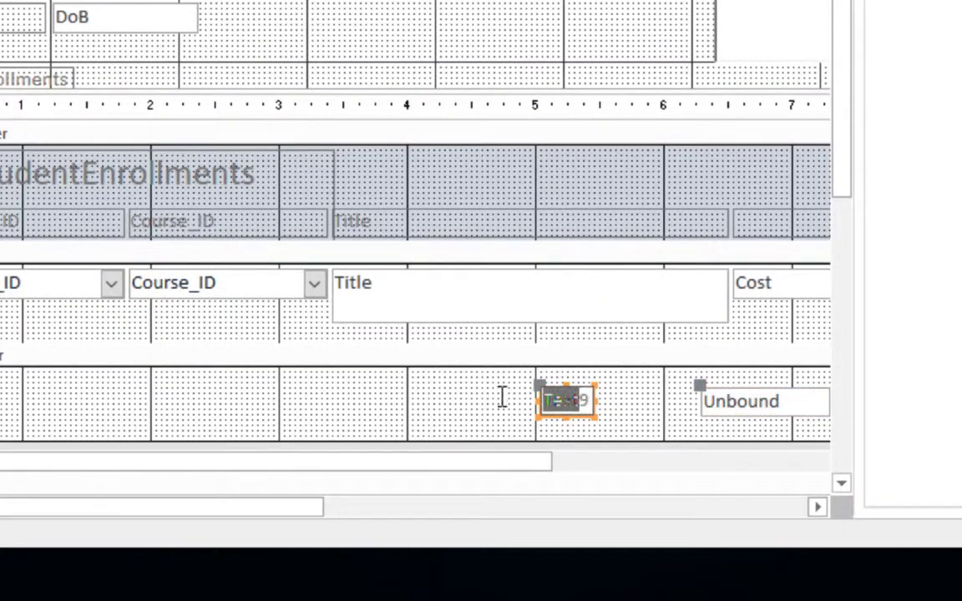
key(Delete)
key(Delete)
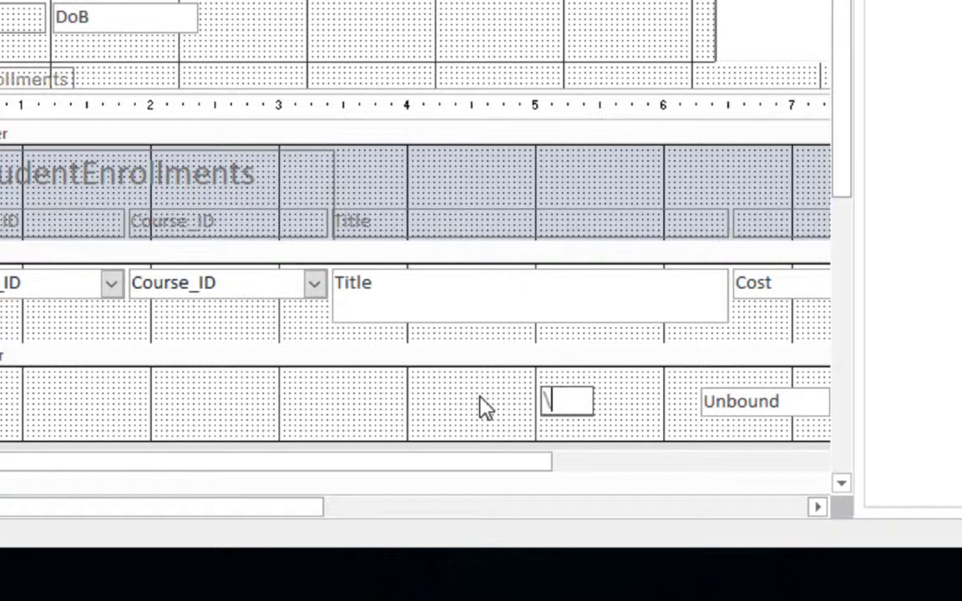
text(Total )
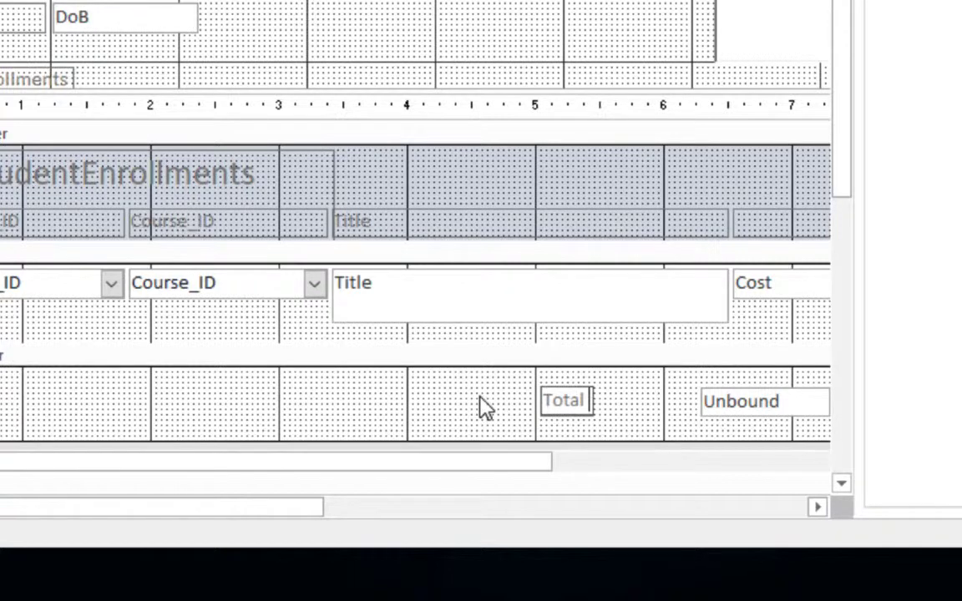
text(Cost)
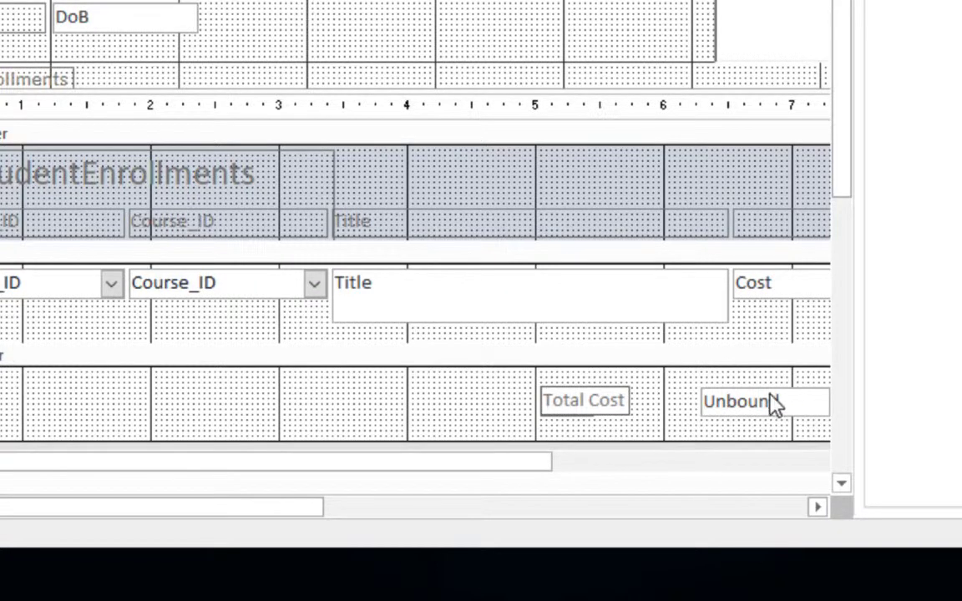
- Enter =Sum([Cost]) in the footer box and check the 1500 total in Form View
click(772, 398)
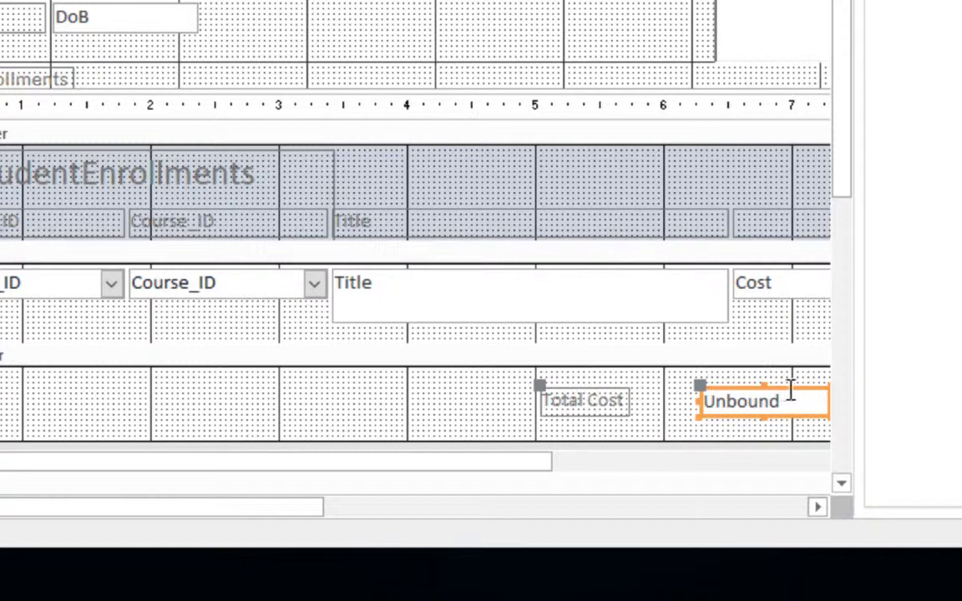
click(790, 398)
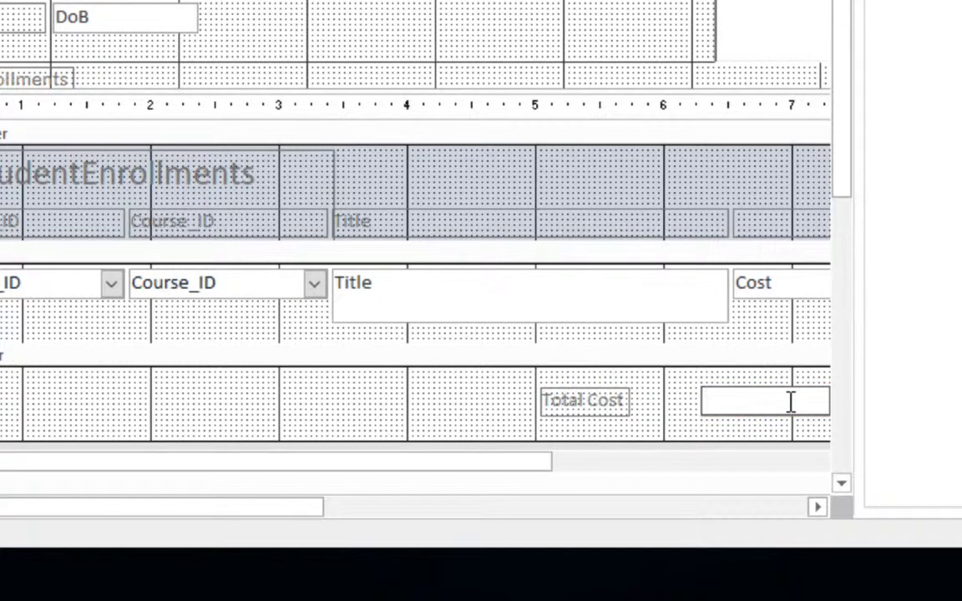
text(=sum([)
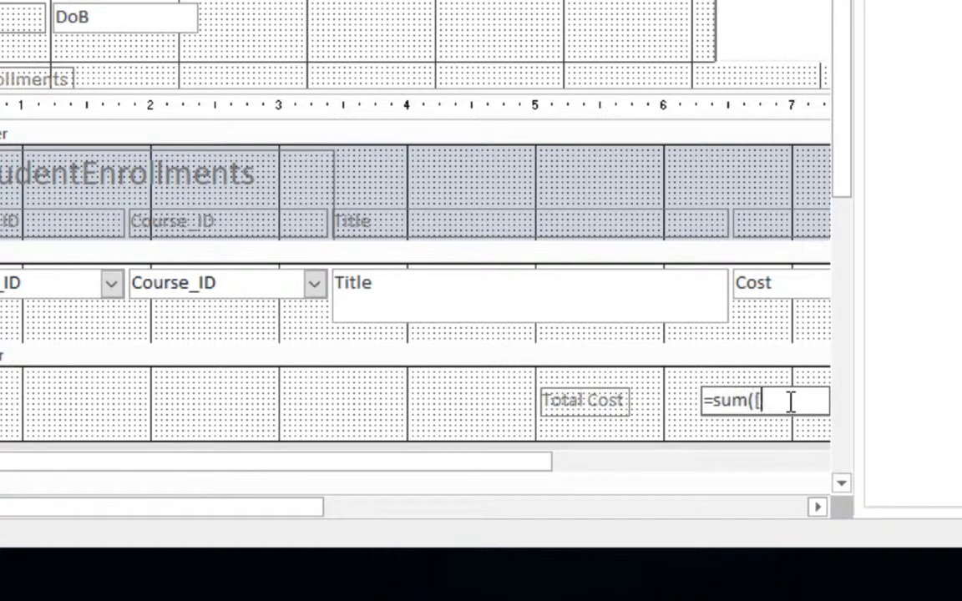
text(Cost]))
click(504, 379)
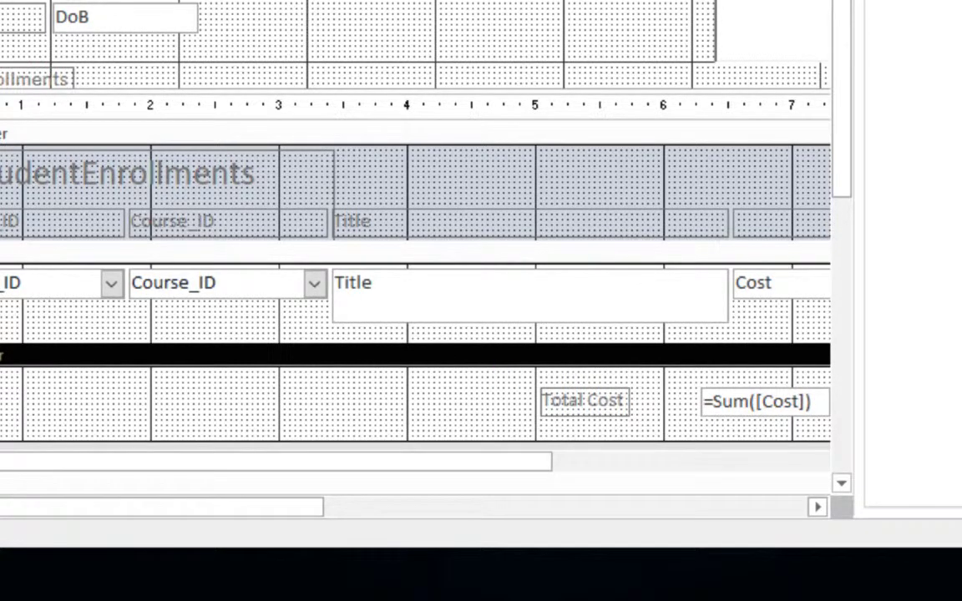
key(F5)
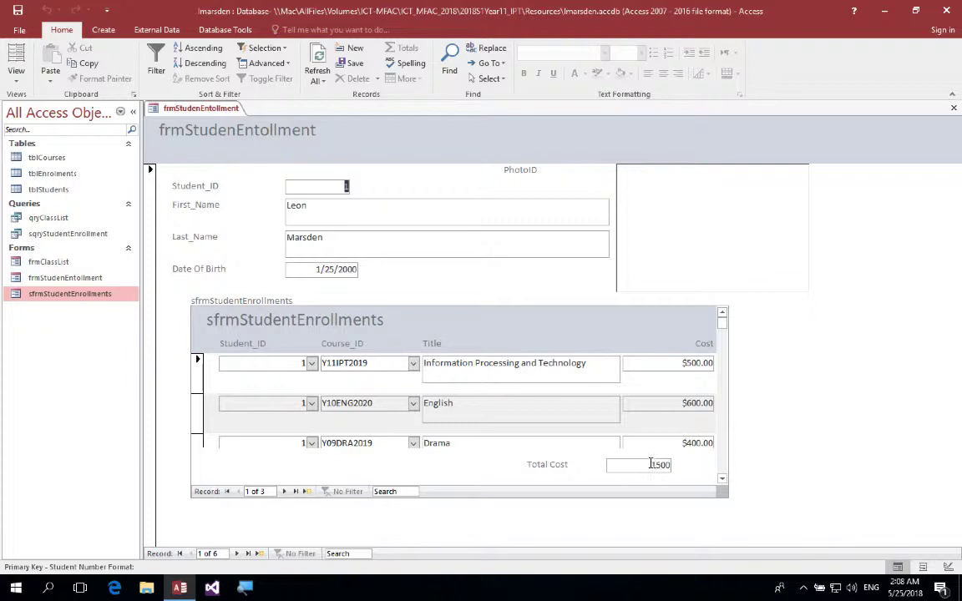
click(16, 63)
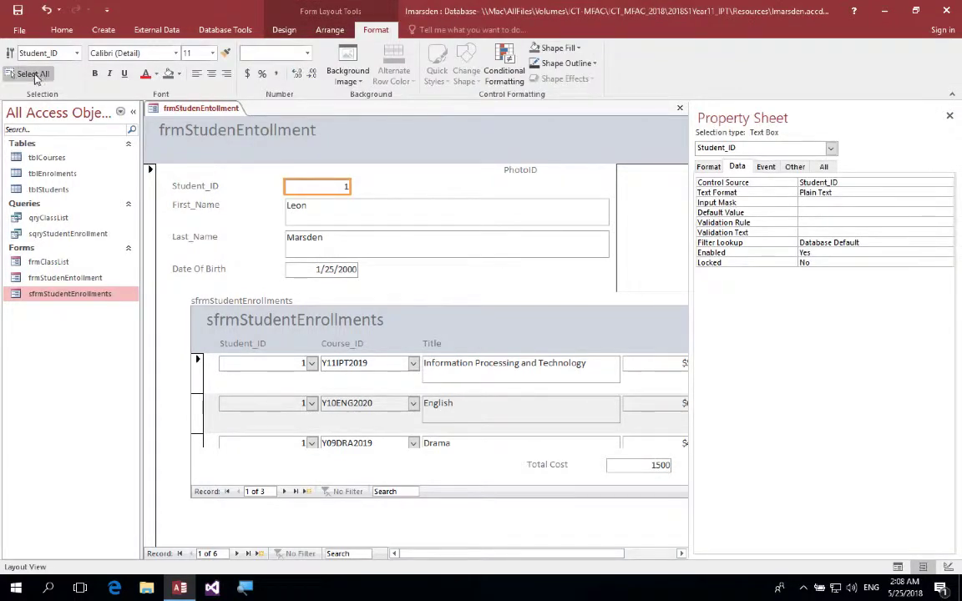
- In Design View, set the =Sum([Cost]) box's Format to Currency so it shows $1,500.00
click(62, 29)
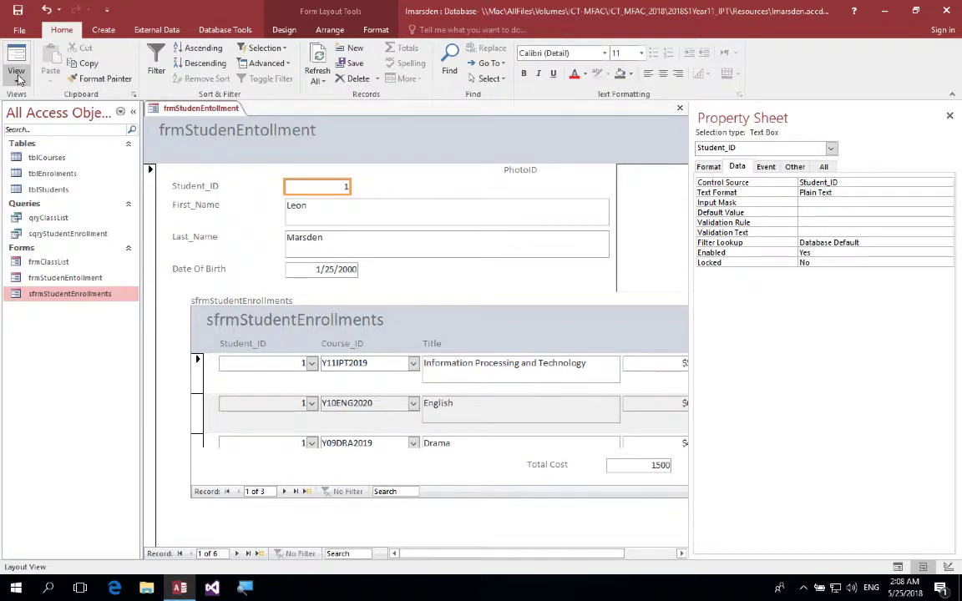
click(16, 75)
click(20, 158)
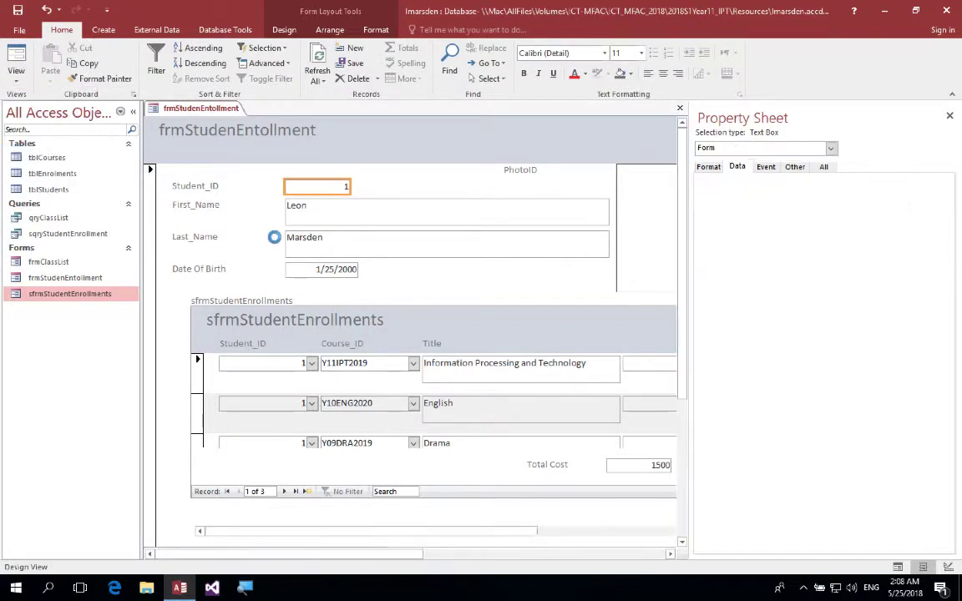
click(584, 457)
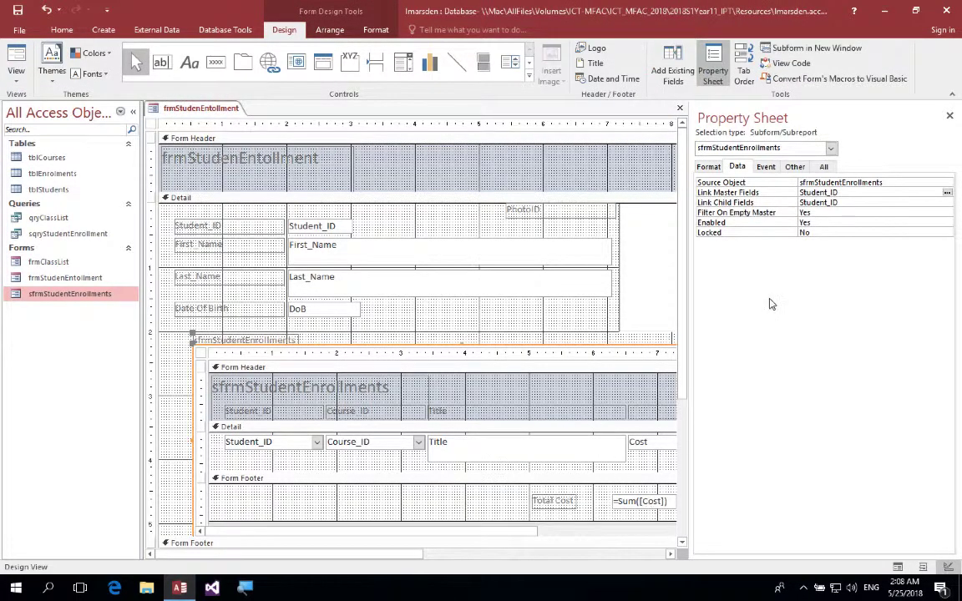
click(708, 167)
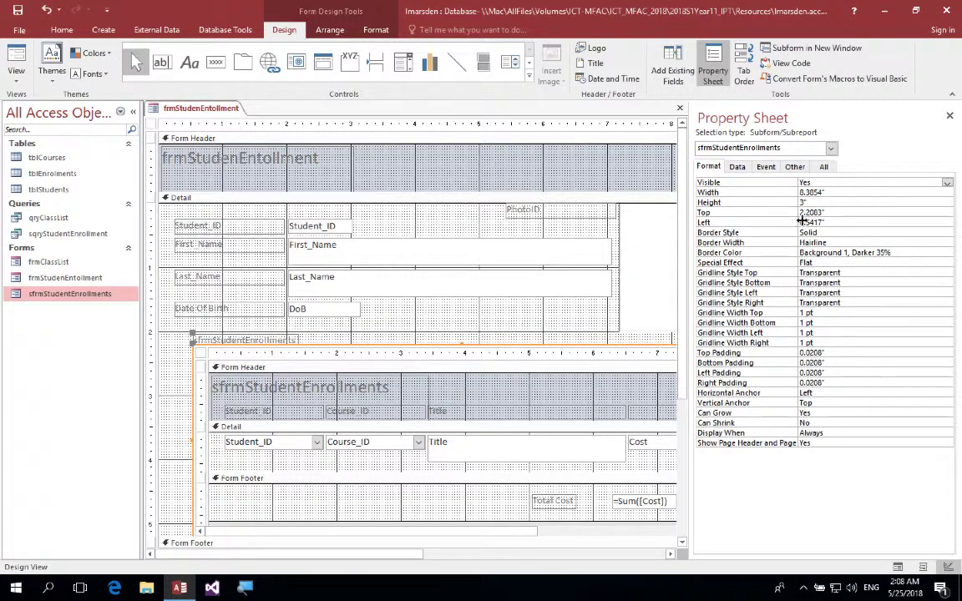
click(642, 497)
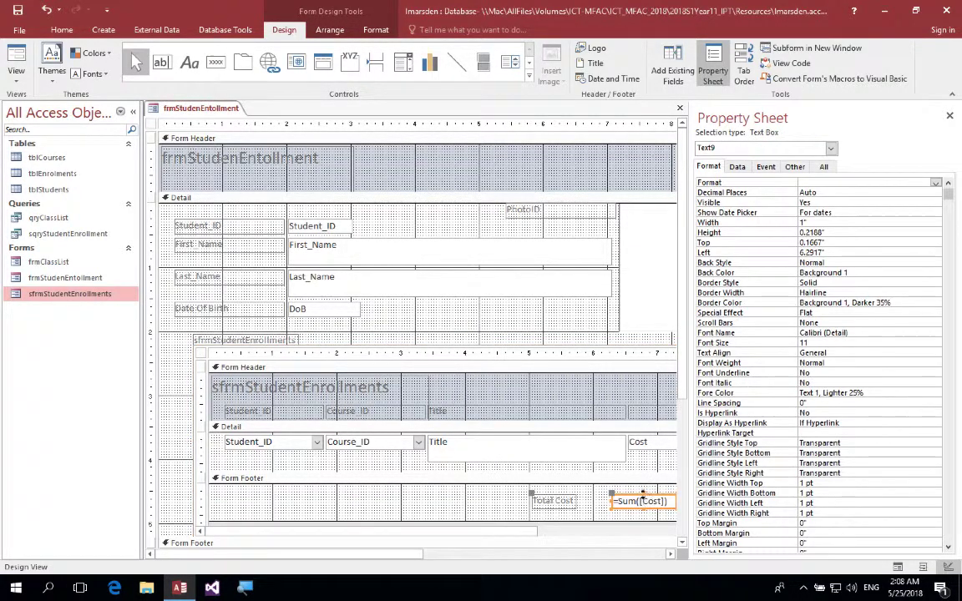
click(935, 182)
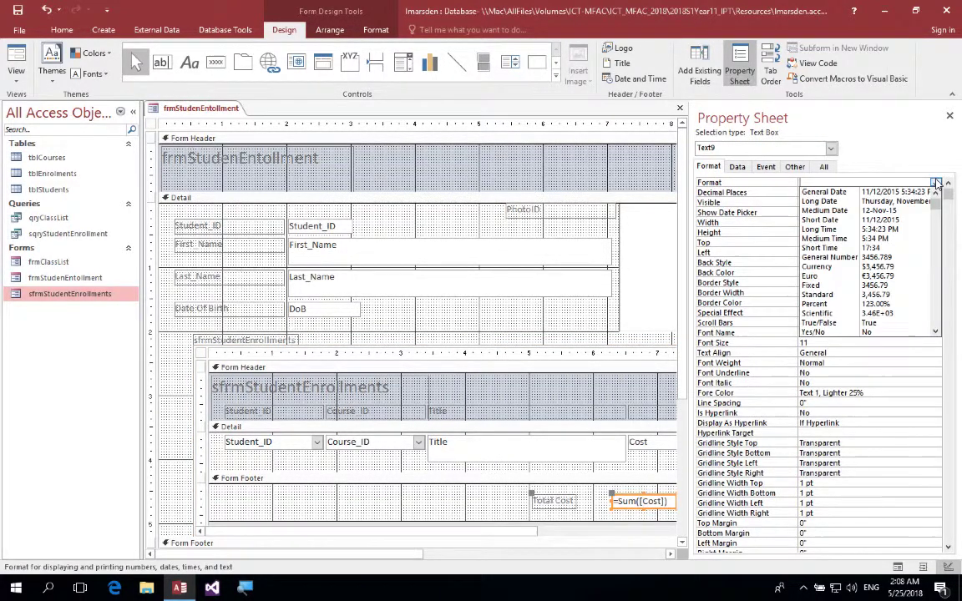
click(887, 266)
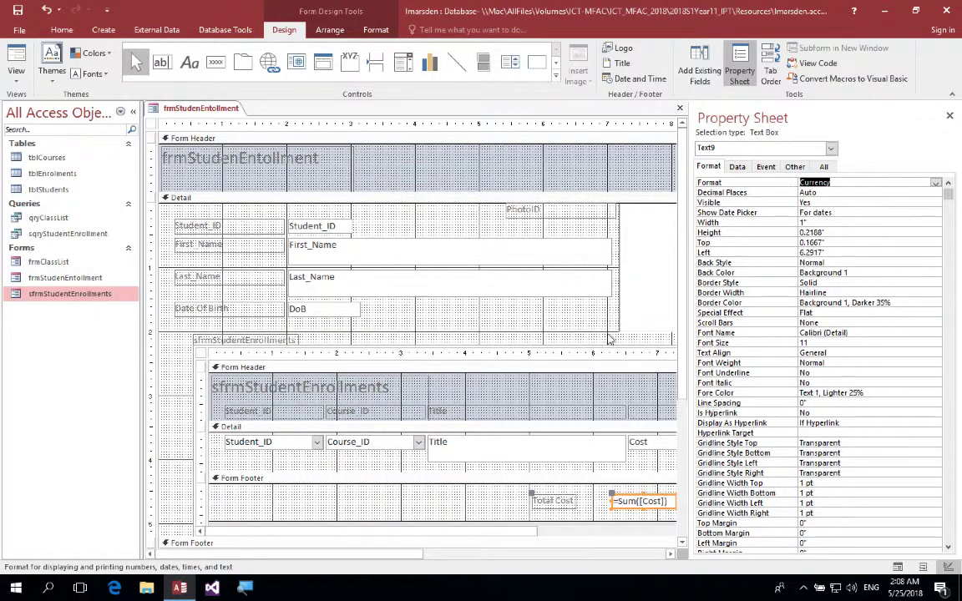
click(15, 57)
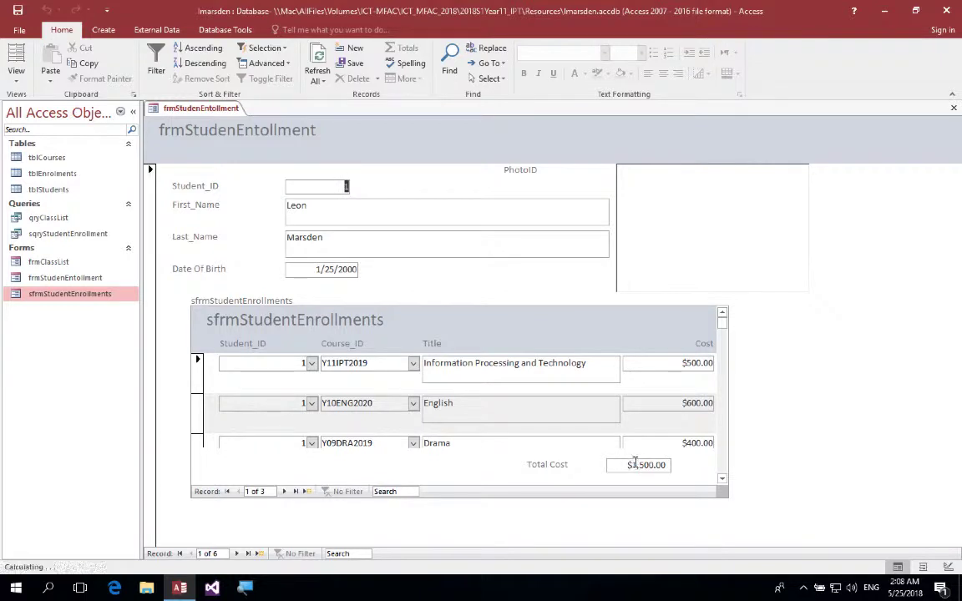
- Add a new student record with first name, last name and date of birth 13 May 2018
click(255, 554)
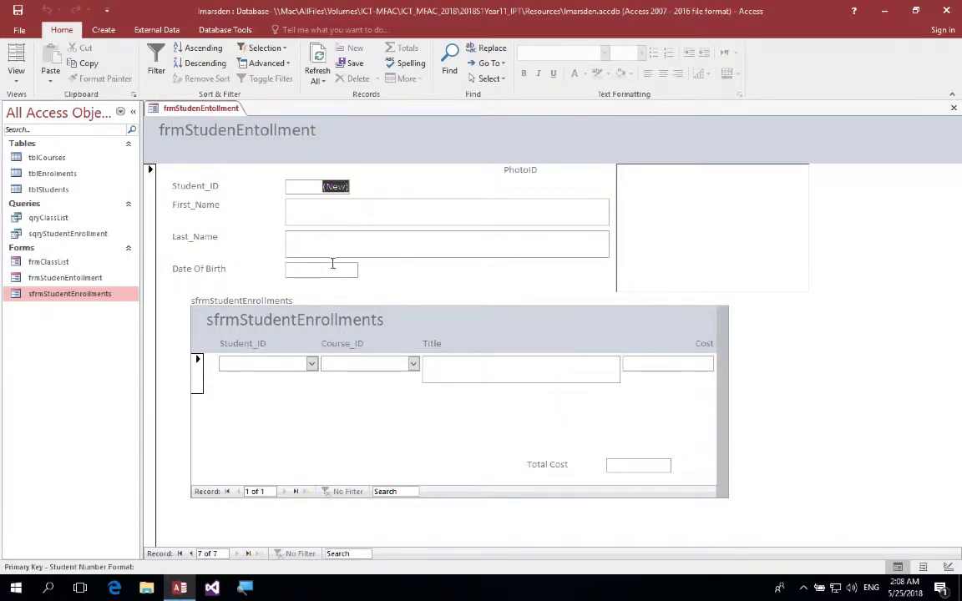
click(348, 217)
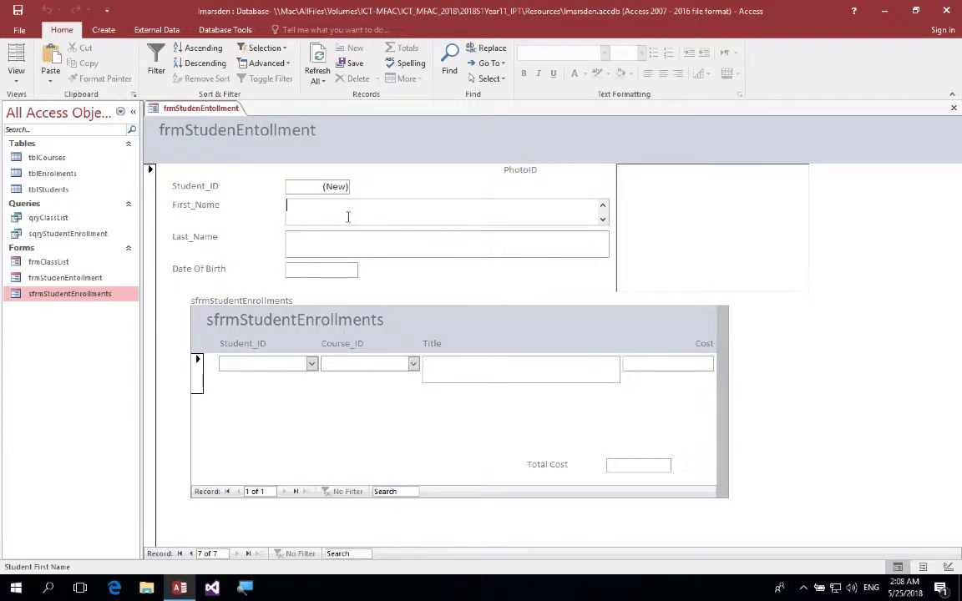
text(Mort)
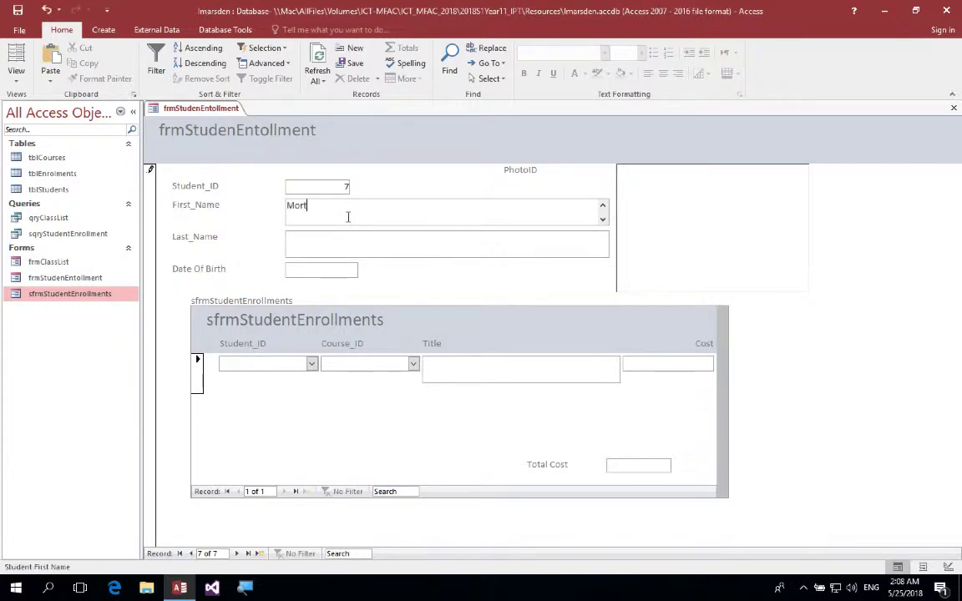
text(y)
key(Tab)
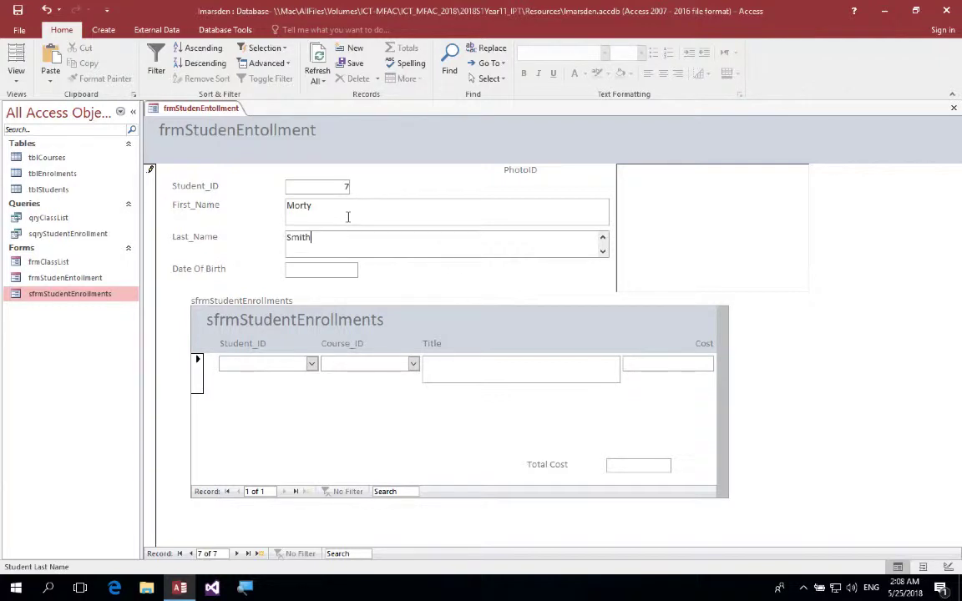
click(354, 267)
click(365, 268)
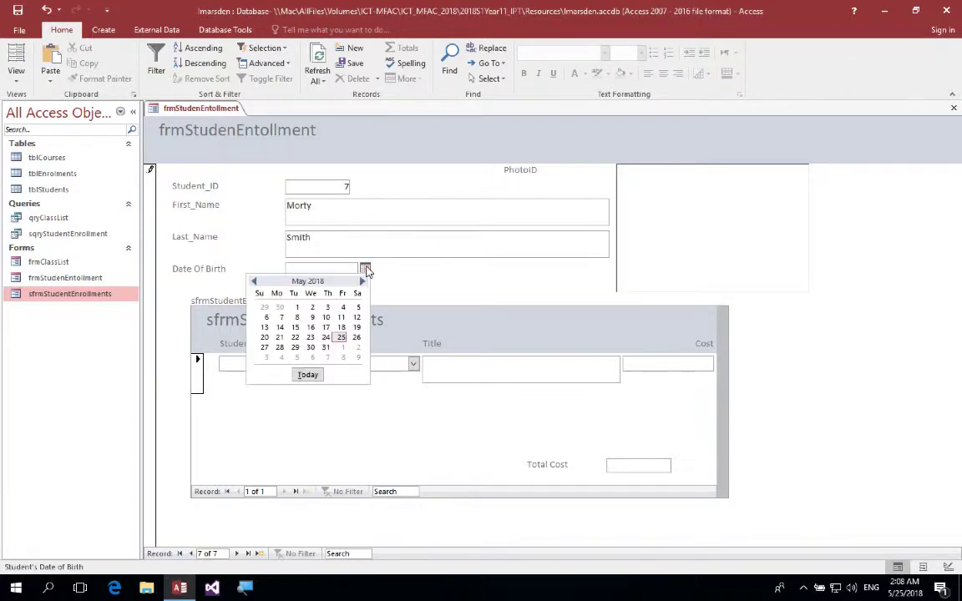
click(264, 326)
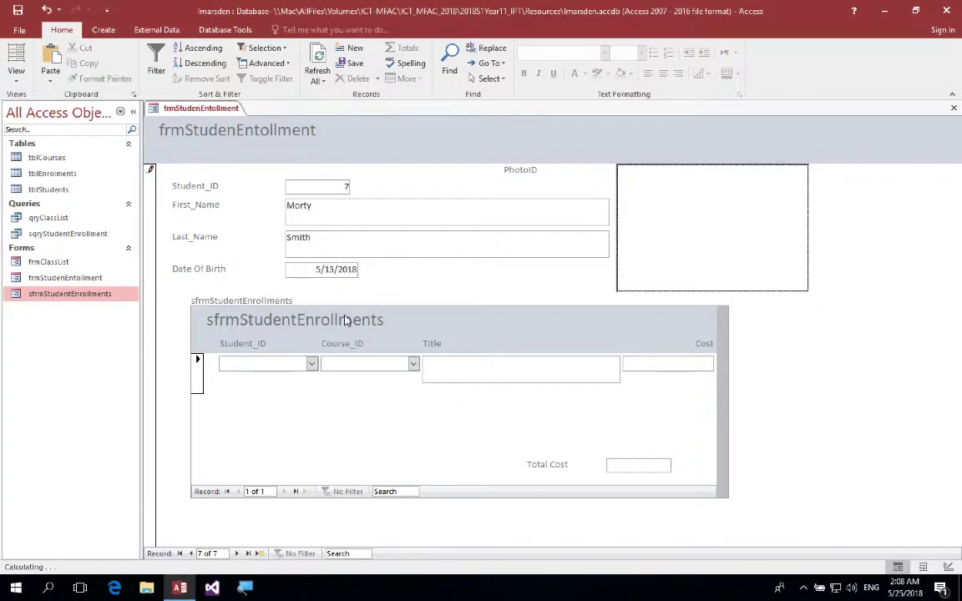
click(349, 328)
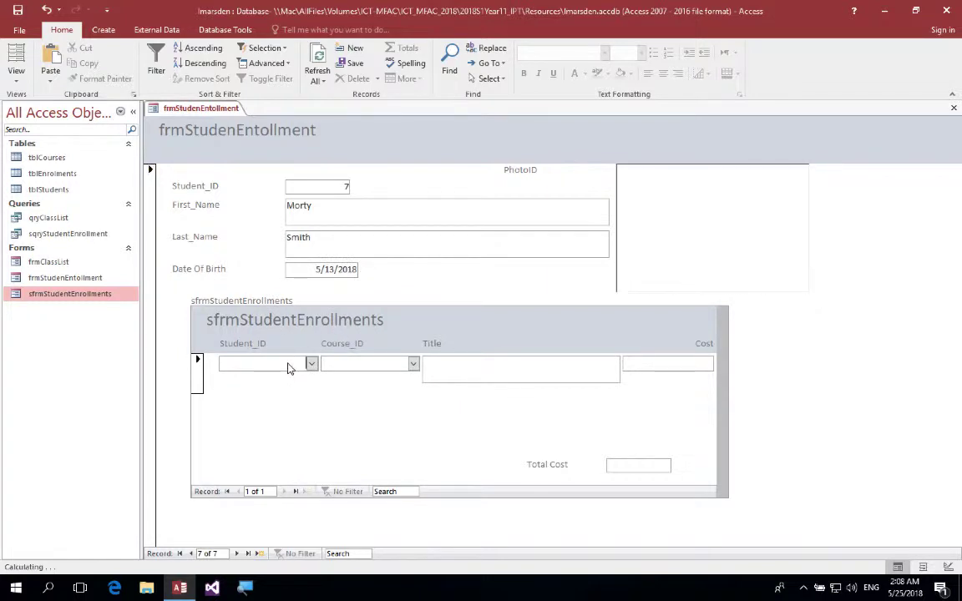
- Enrol the new student in Y09DRA2019 Drama and Y07ICT2019, bringing Total Cost to $900.00
click(413, 364)
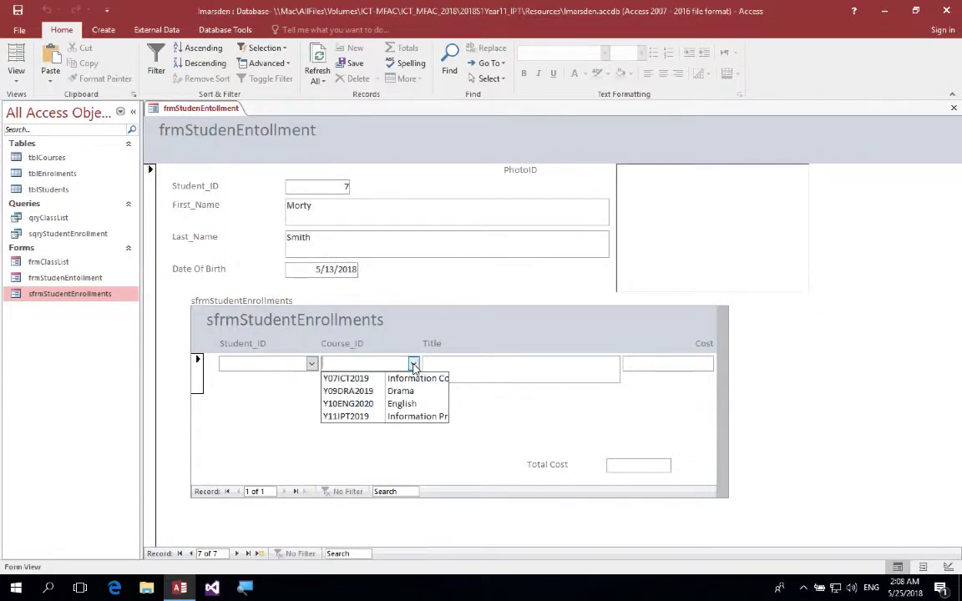
click(349, 391)
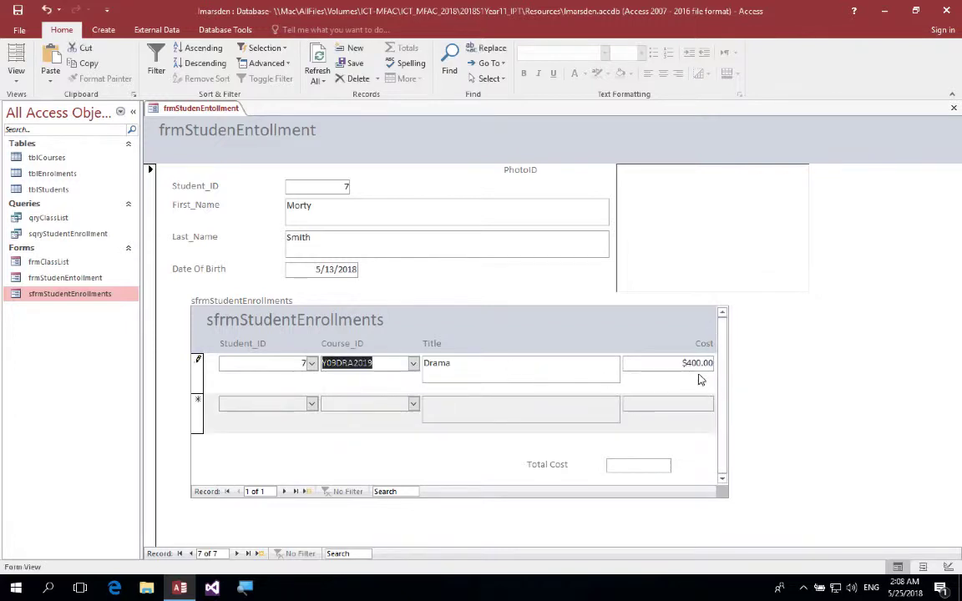
click(580, 410)
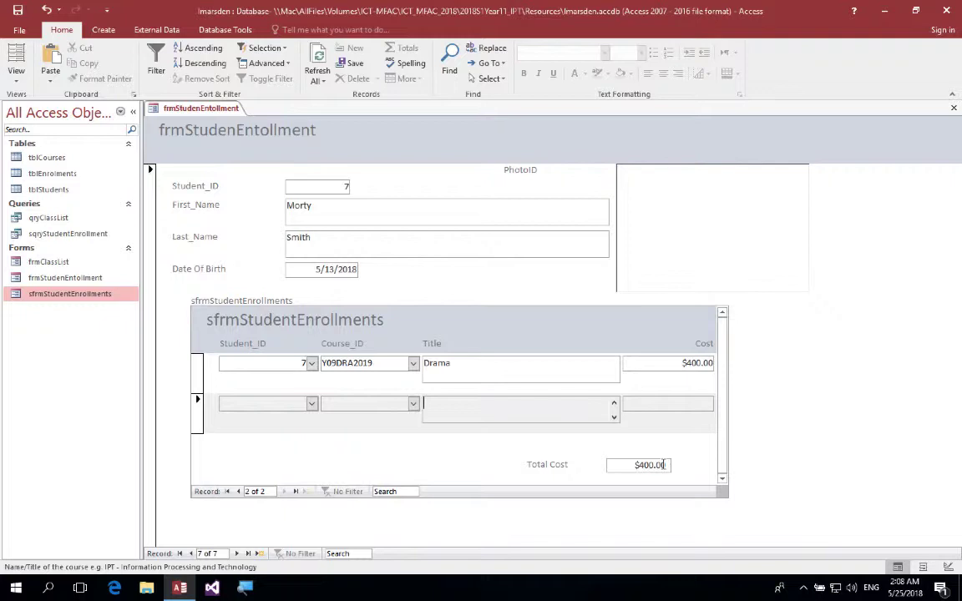
click(412, 403)
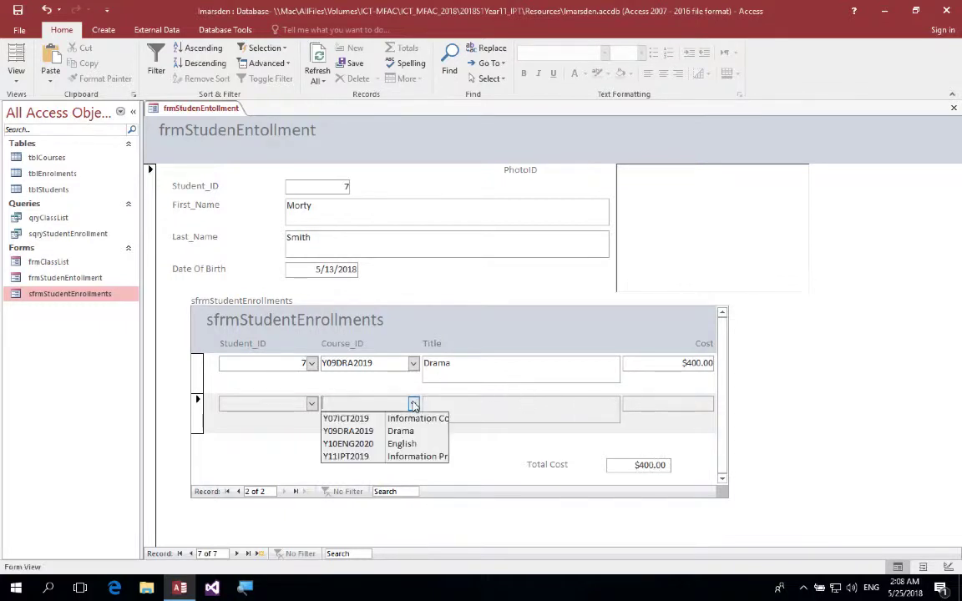
click(393, 419)
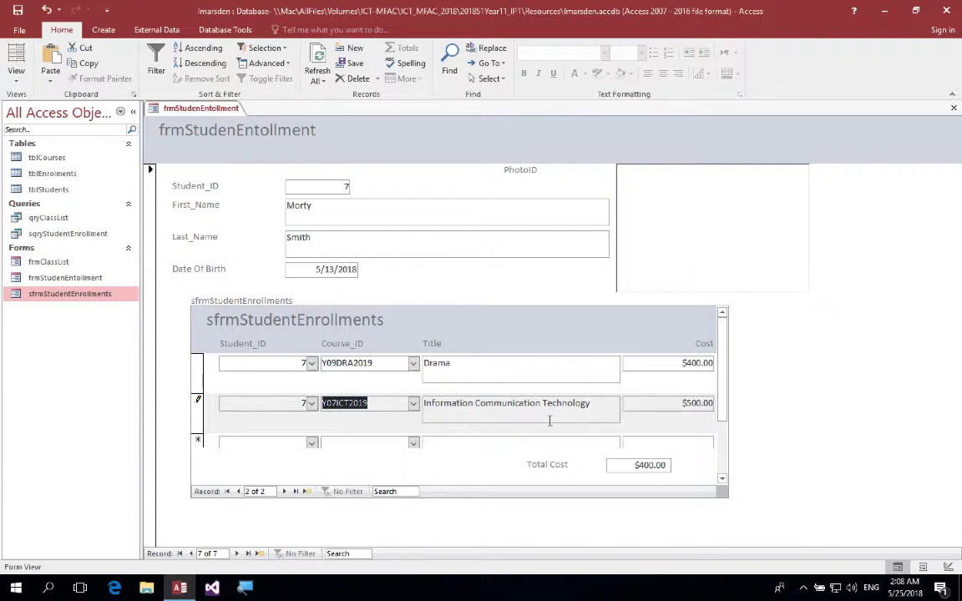
click(520, 439)
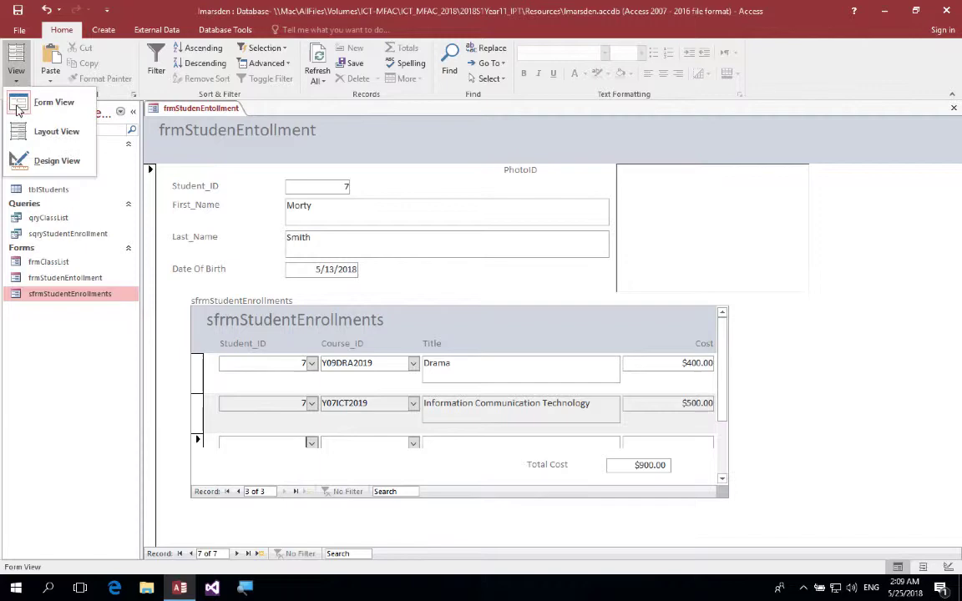
- In Design View, add a subform footer text box labelled 'Total Courses'
click(38, 159)
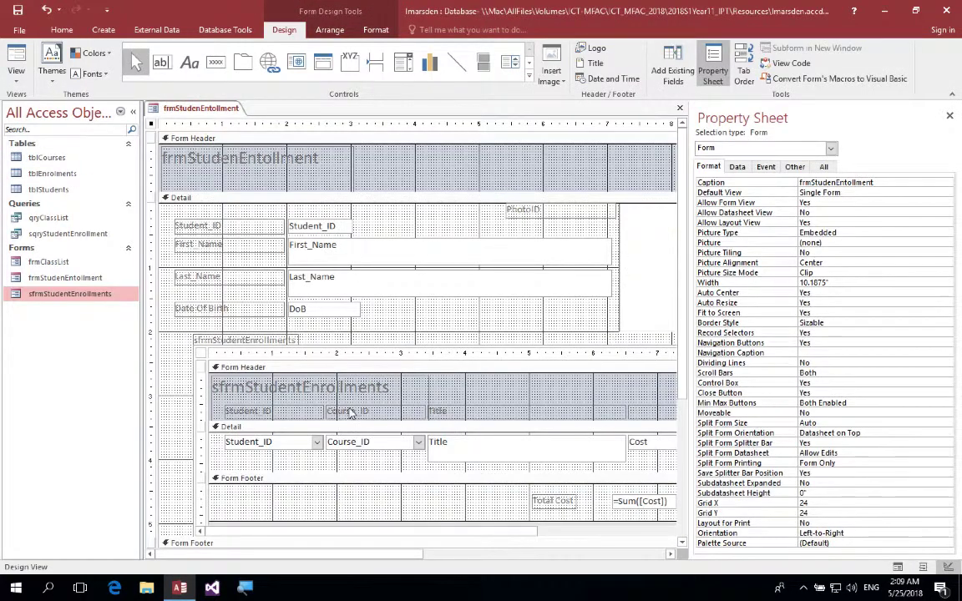
click(163, 67)
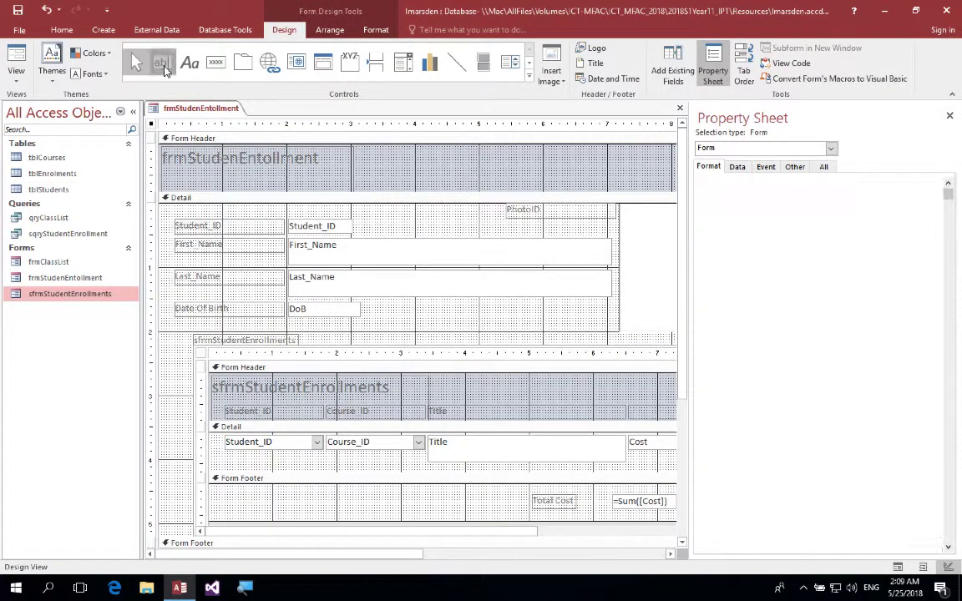
click(350, 493)
click(292, 500)
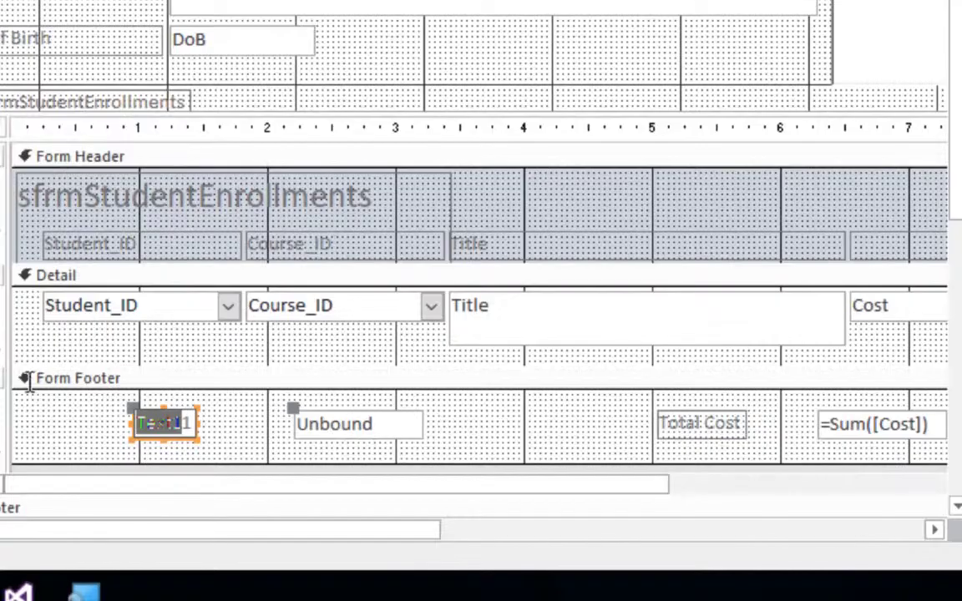
drag(296, 498, 216, 485)
key(BackSpace)
key(BackSpace)
text(T)
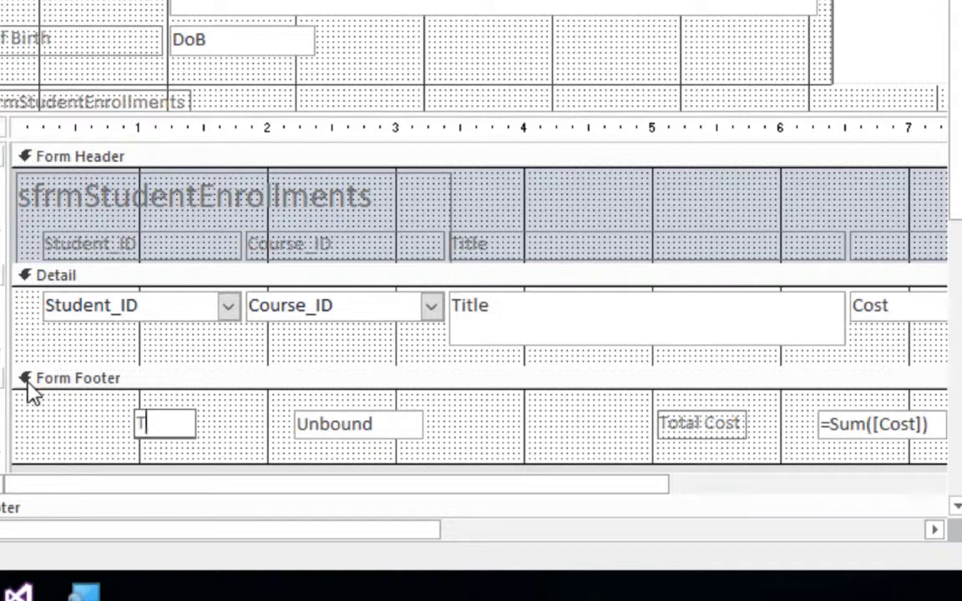
text(otal Courses)
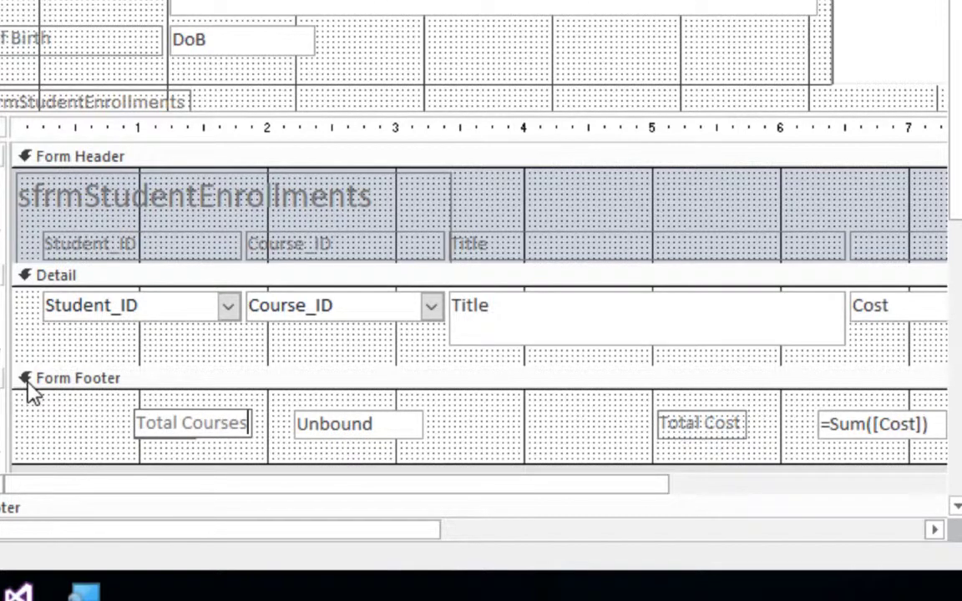
key(Return)
- Enter the count expression =Count([Coust]) in the new footer box
click(354, 426)
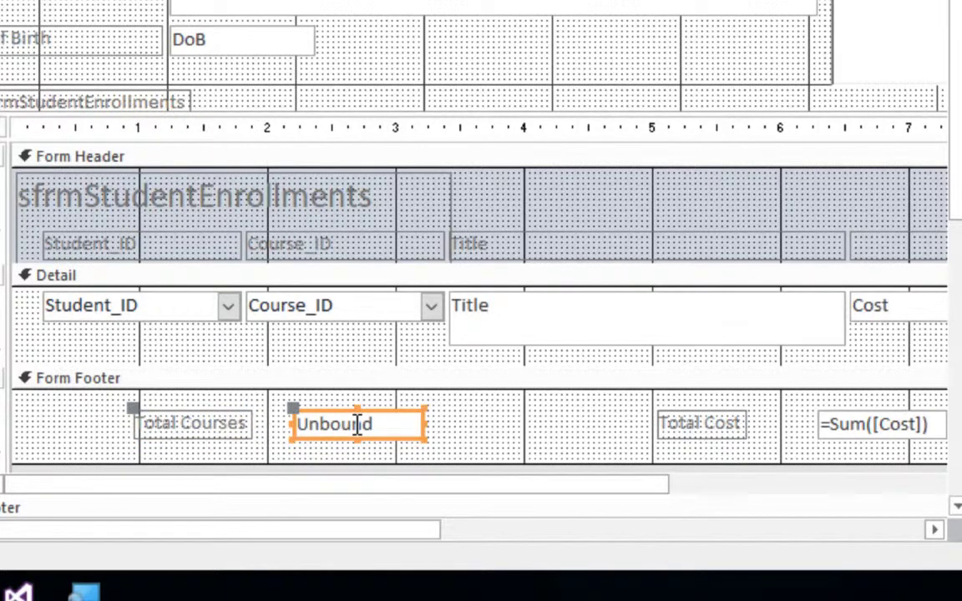
text(=)
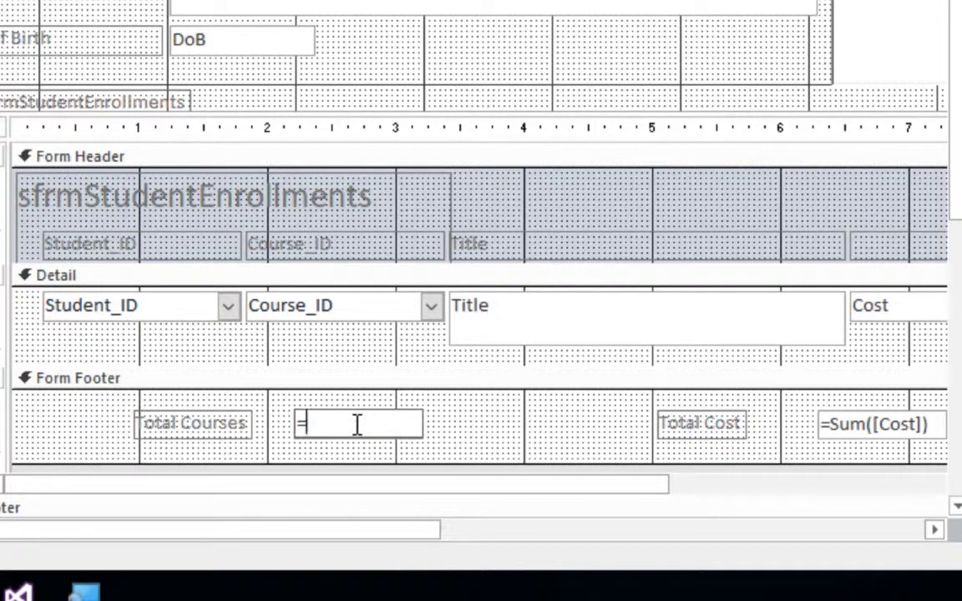
text(count([Cou)
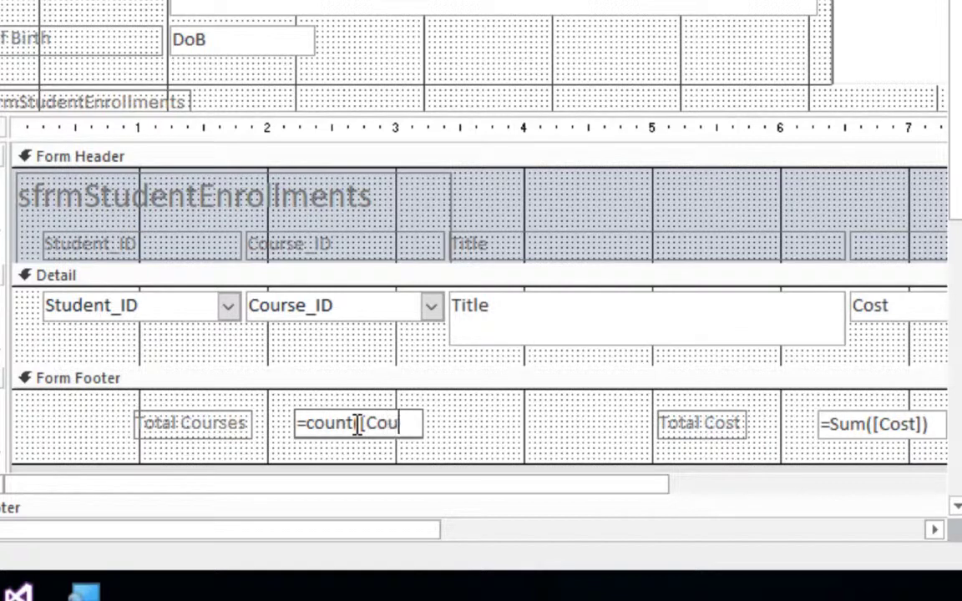
text(st]))
click(494, 434)
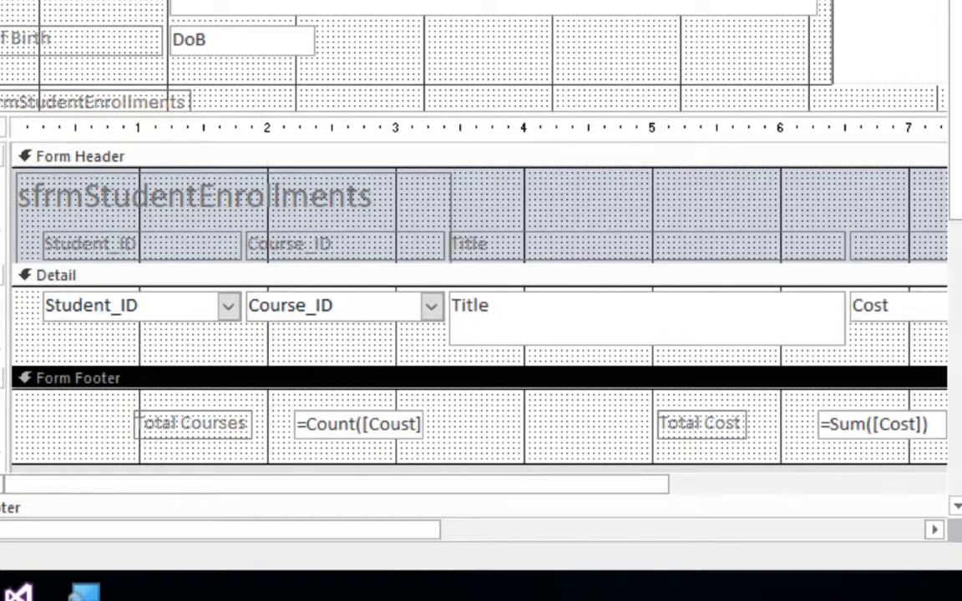
- Fix the #Error by correcting the formula to =Count([Cost]), so Total Courses shows 3
key(F5)
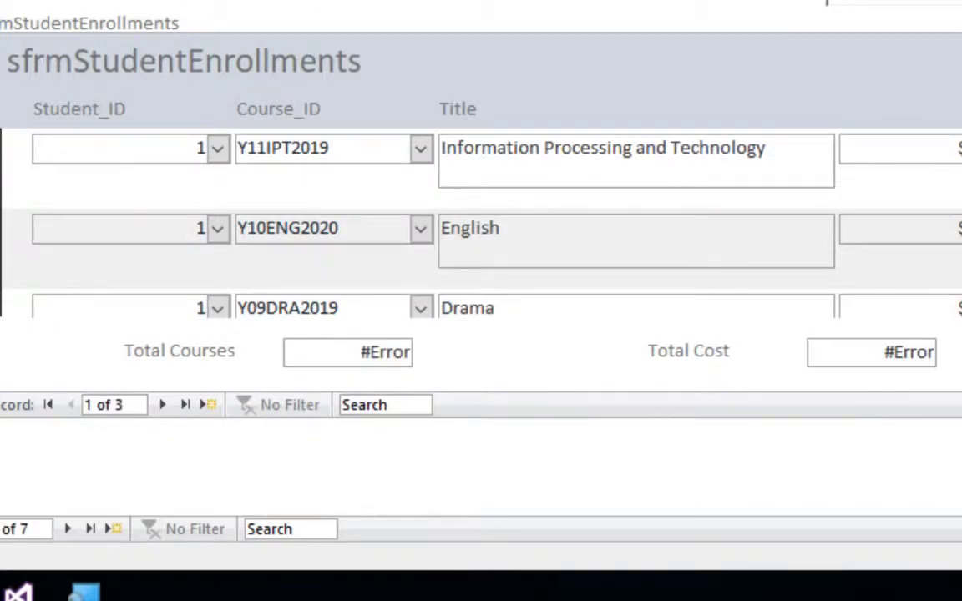
key(ctrl+period)
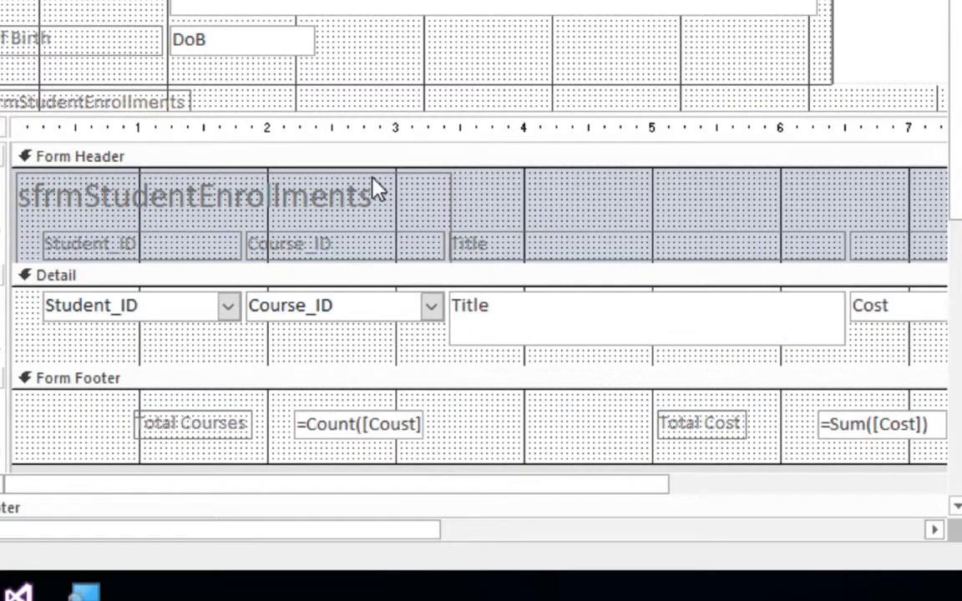
click(401, 424)
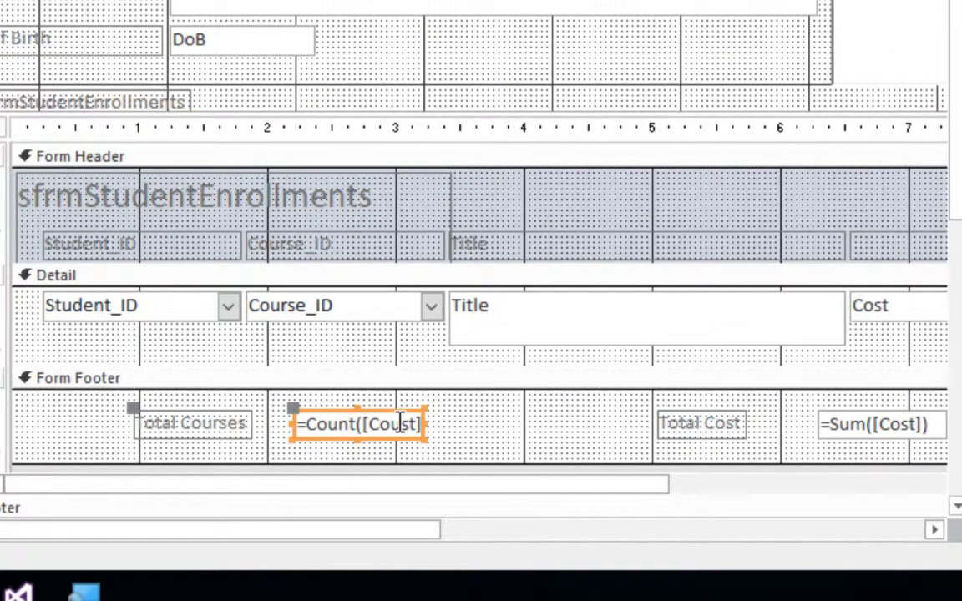
key(BackSpace)
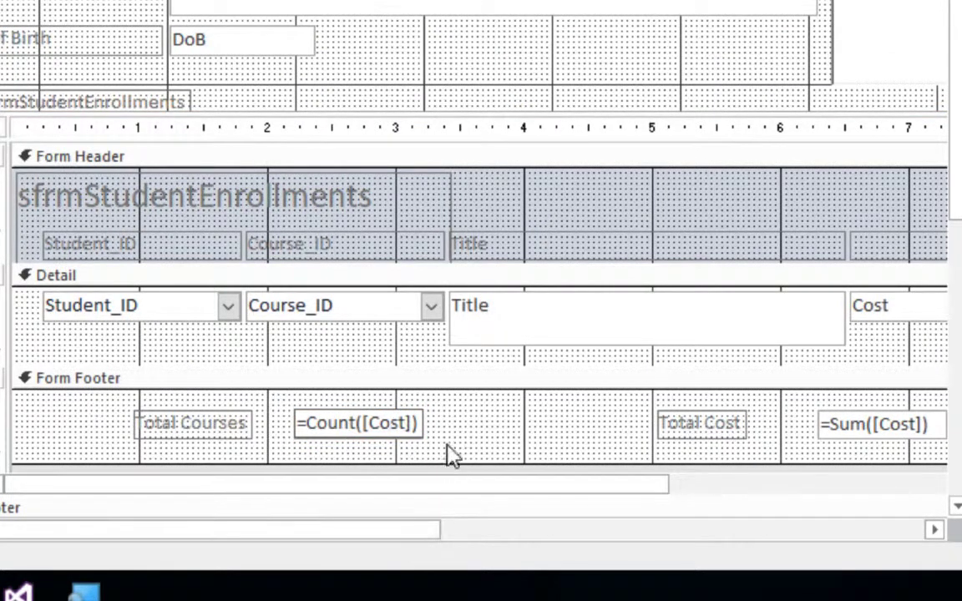
click(446, 435)
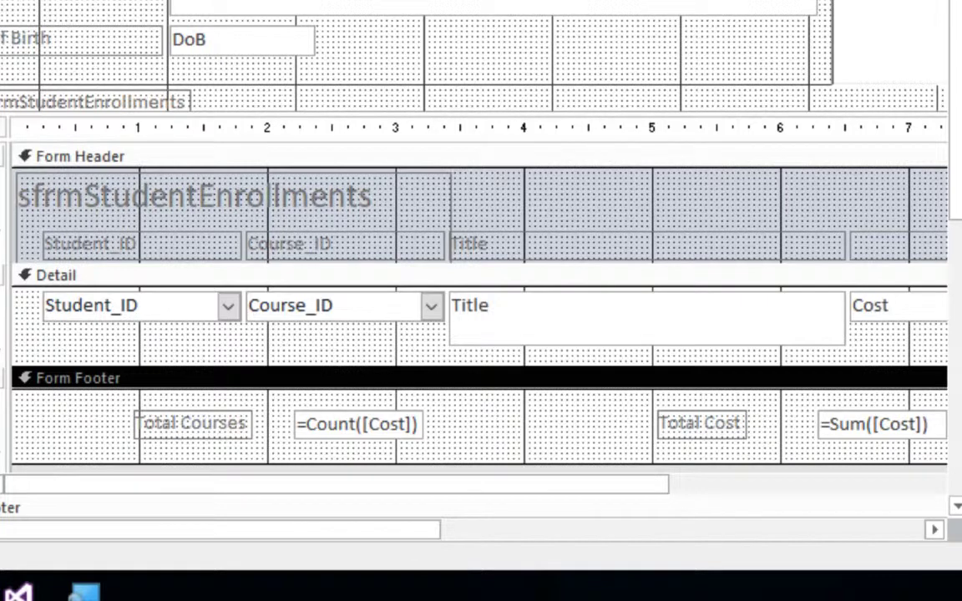
key(F5)
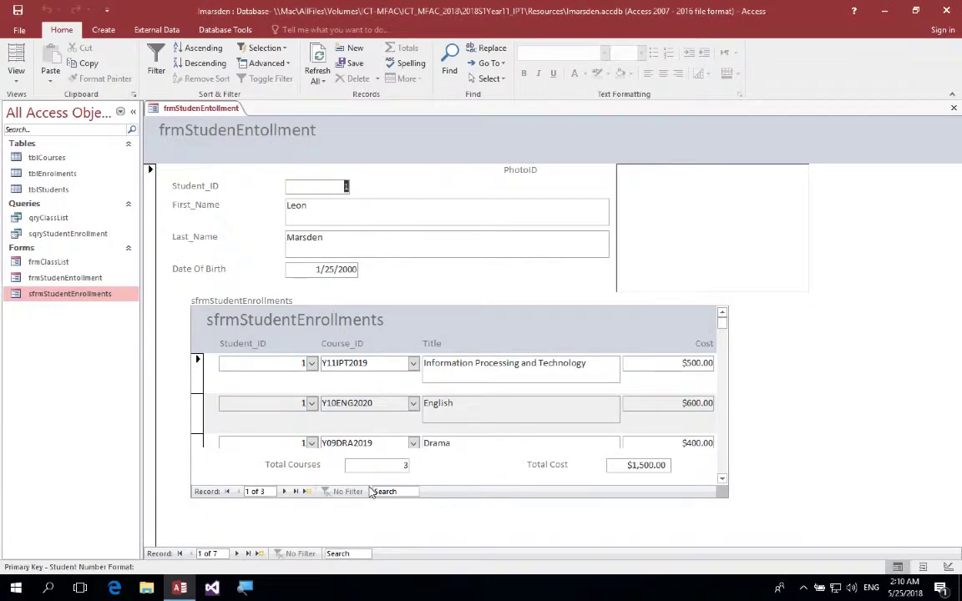
- Go to the last student record (7 of 7), showing Total Courses 2 and Total Cost $900.00
click(249, 553)
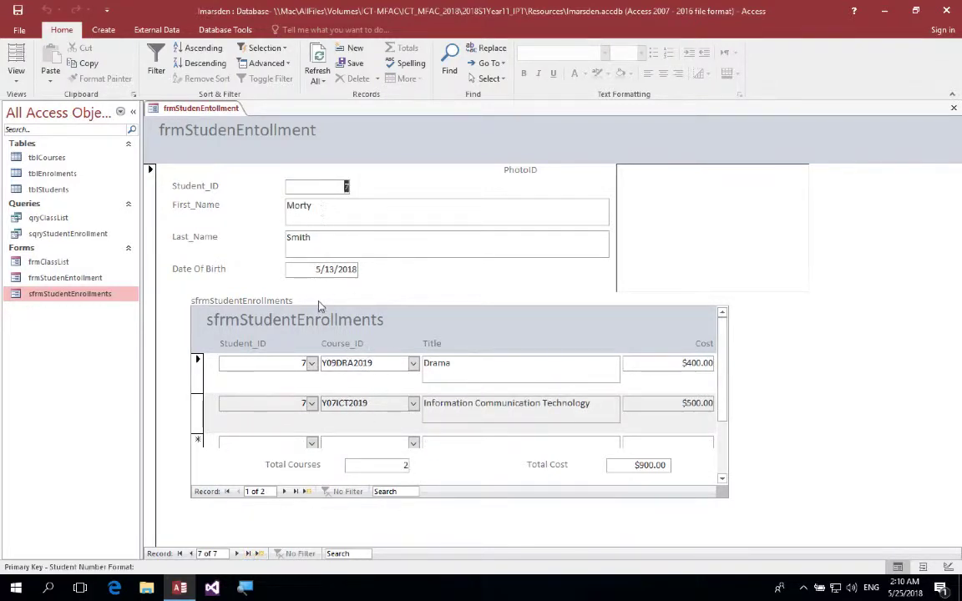